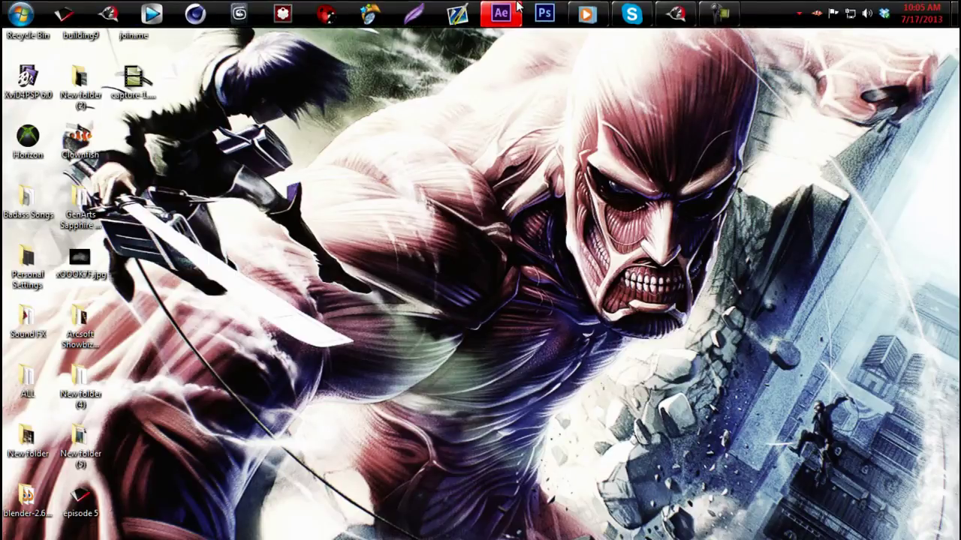
Drop tut.mp4 into the Comp 2 timeline with the 2013_7_17 Comp 1.mp4 clip beneath it
mouse_move(500, 14)
left_click(516, 6)
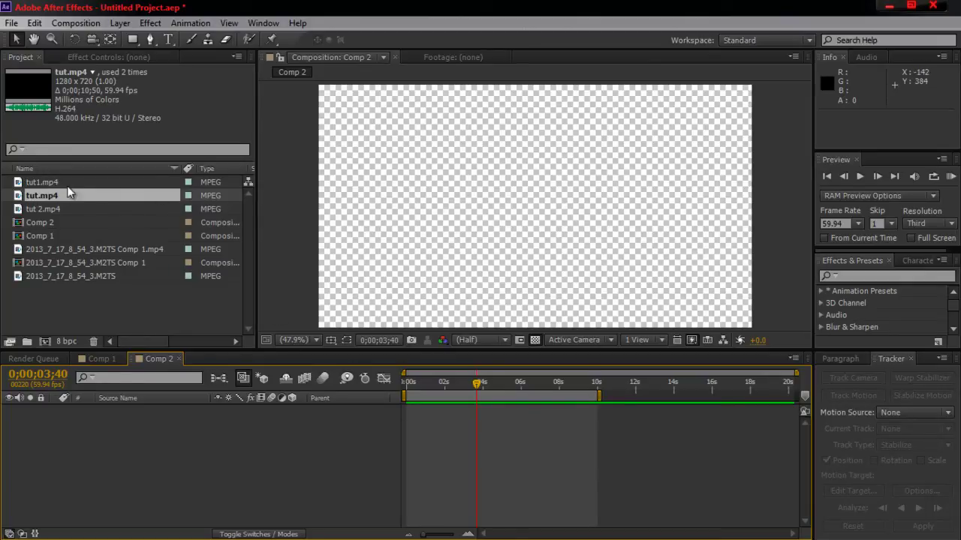
left_click_drag(89, 197, 106, 461)
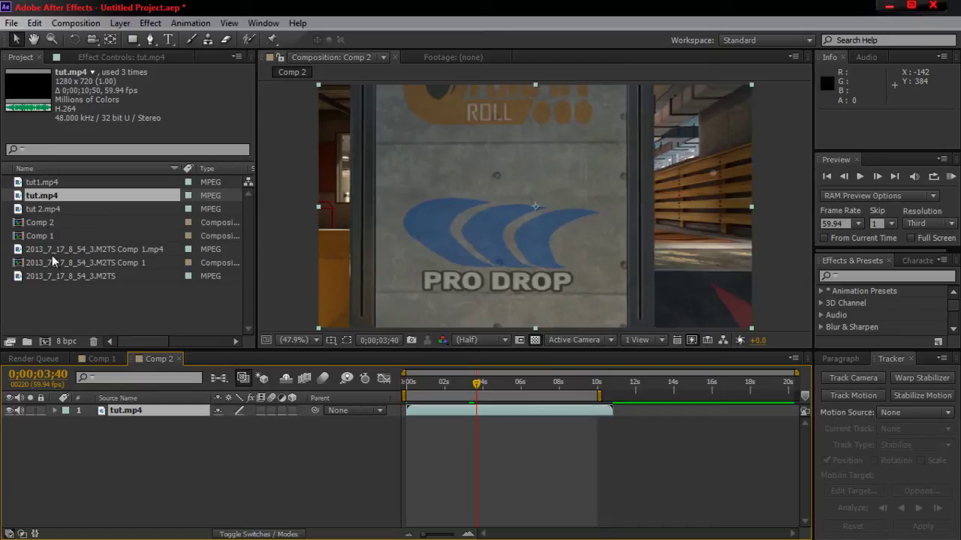
left_click_drag(52, 251, 62, 419)
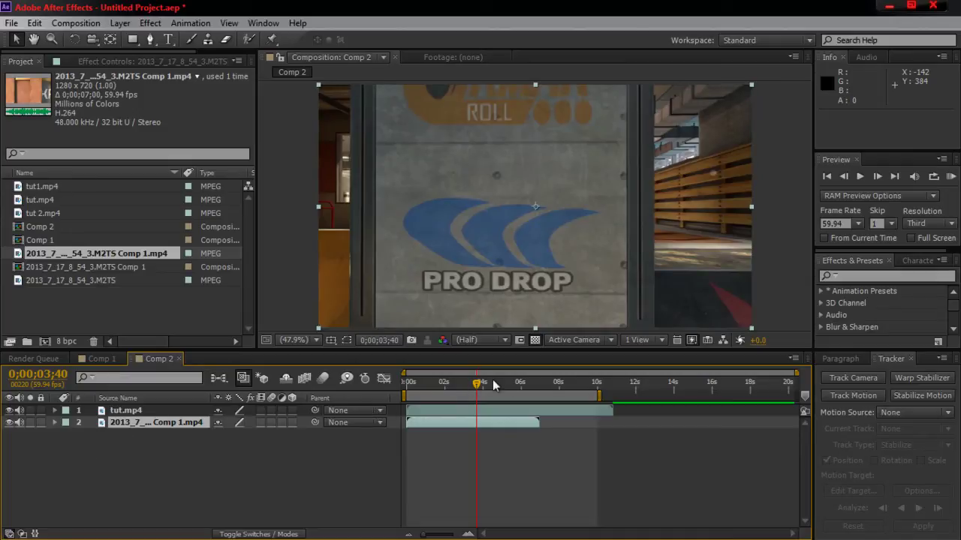
Set the playhead to 0;00;03;32 and duplicate the tut.mp4 layer with Ctrl+D
mouse_move(477, 383)
left_mouse_down()
mouse_move(408, 384)
mouse_move(477, 382)
left_mouse_up()
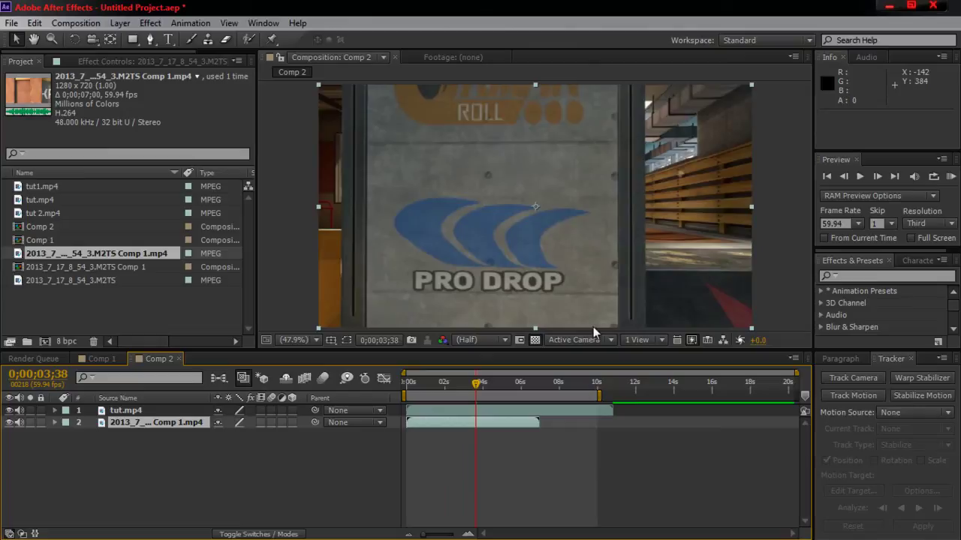
left_click(845, 177)
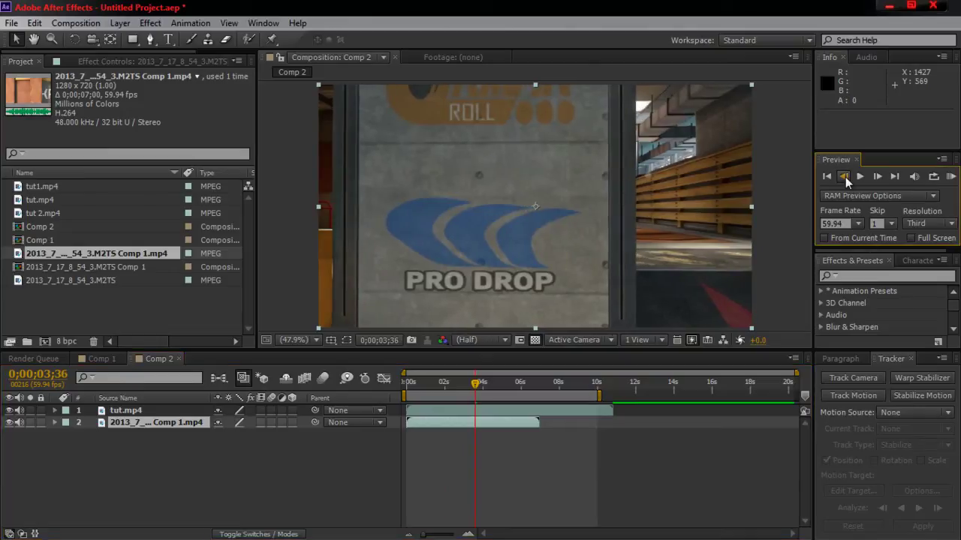
left_click(845, 177)
left_click(845, 177)
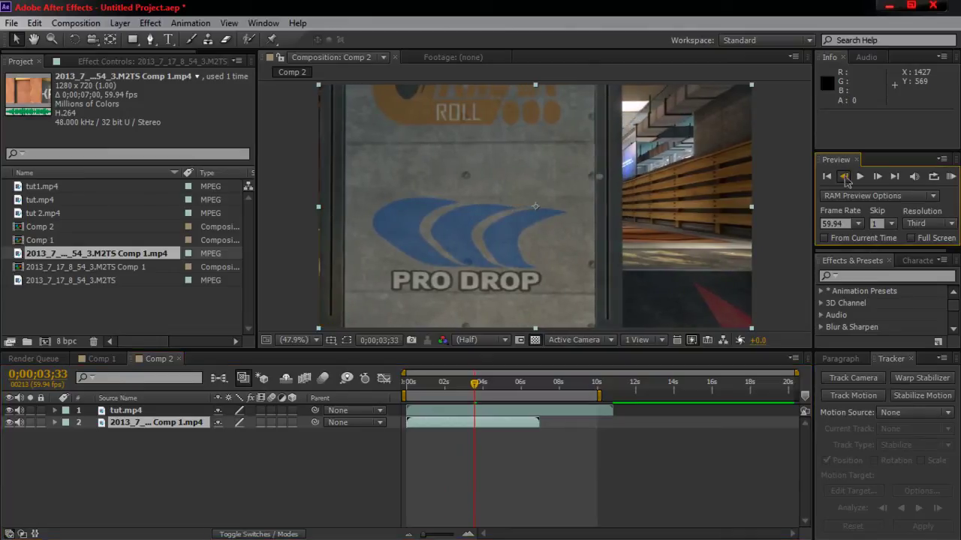
left_click(845, 177)
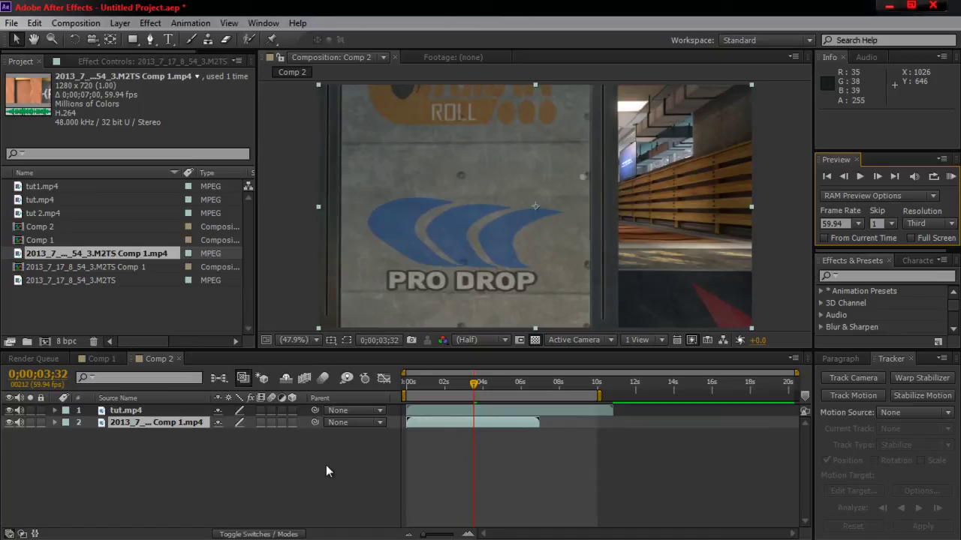
left_click(161, 410)
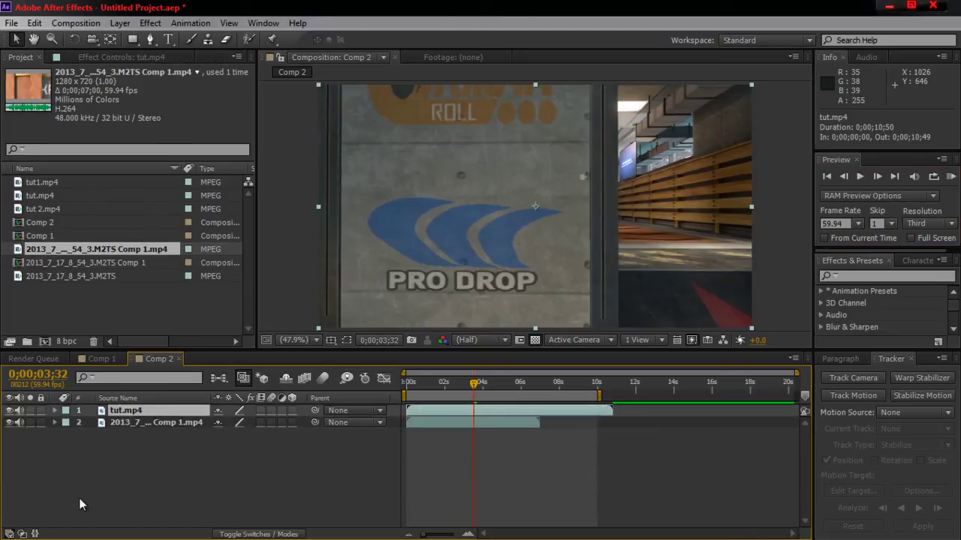
key("ctrl+d")
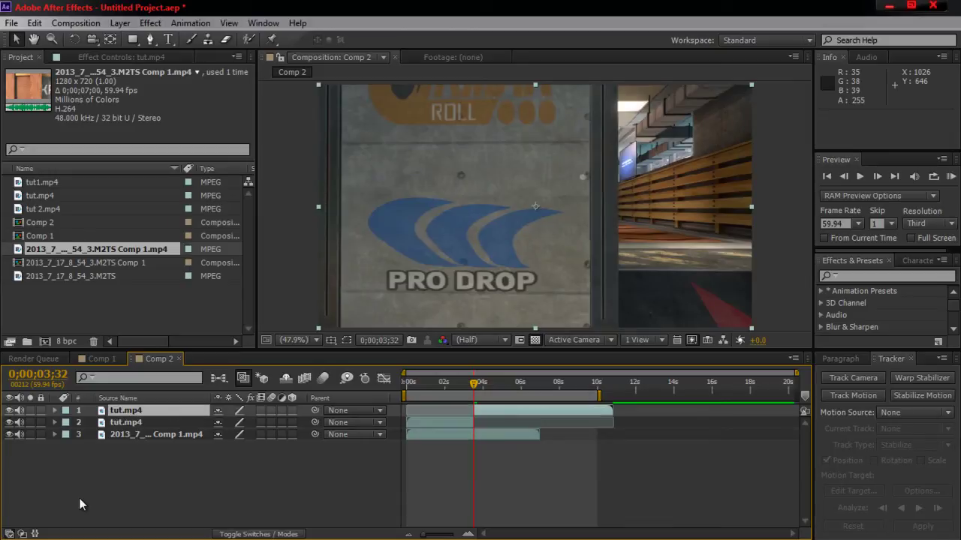
Freeze the top tut.mp4 copy on the current frame with Time > Freeze Frame
right_click(507, 406)
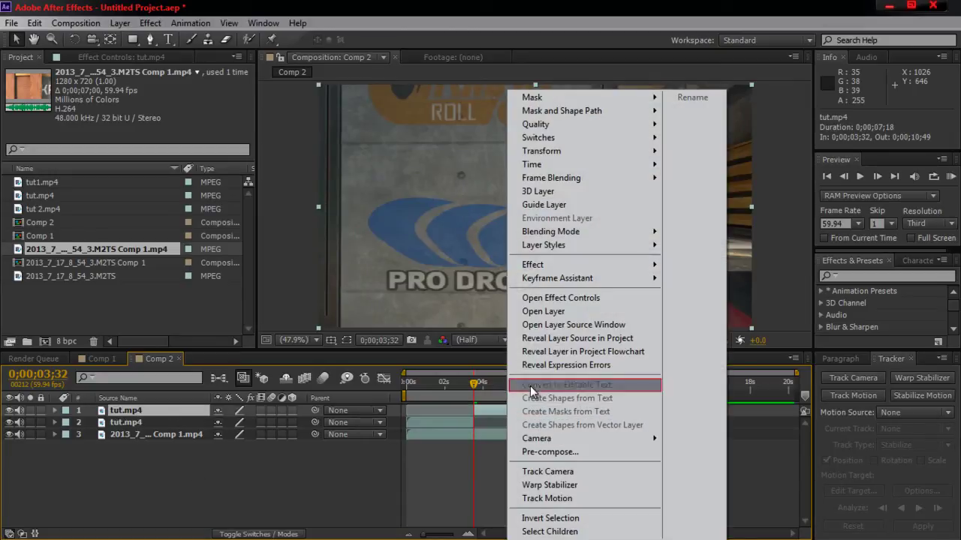
mouse_move(581, 164)
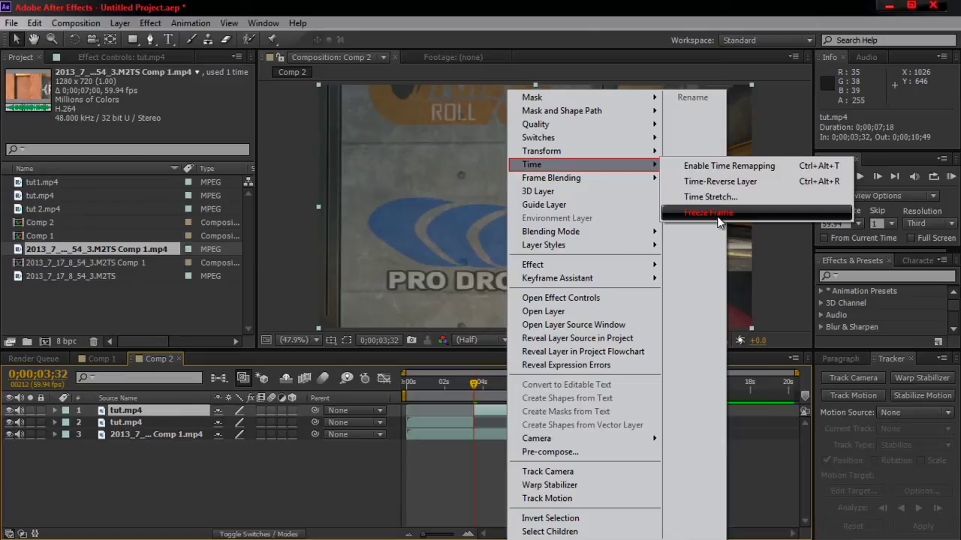
left_click(718, 216)
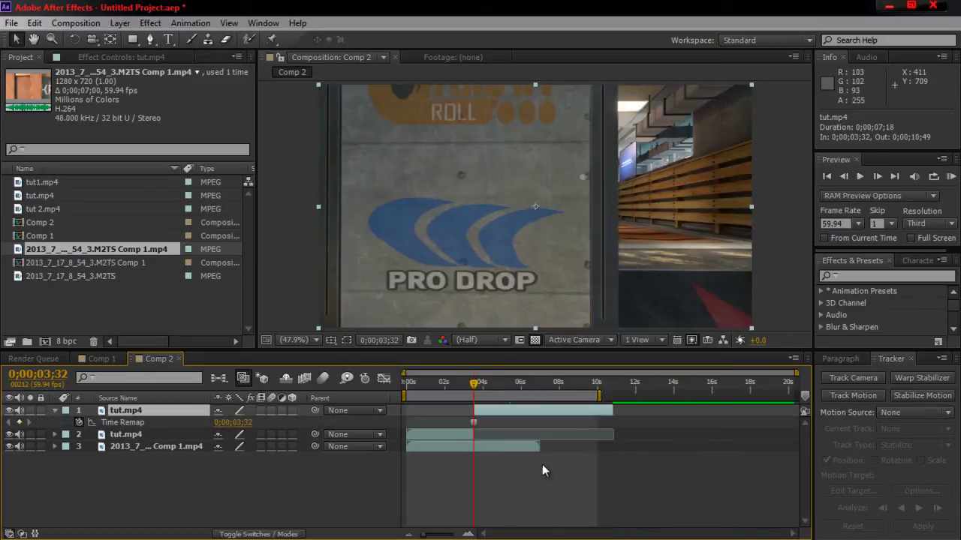
mouse_move(473, 383)
left_mouse_down()
mouse_move(557, 383)
mouse_move(518, 383)
left_mouse_up()
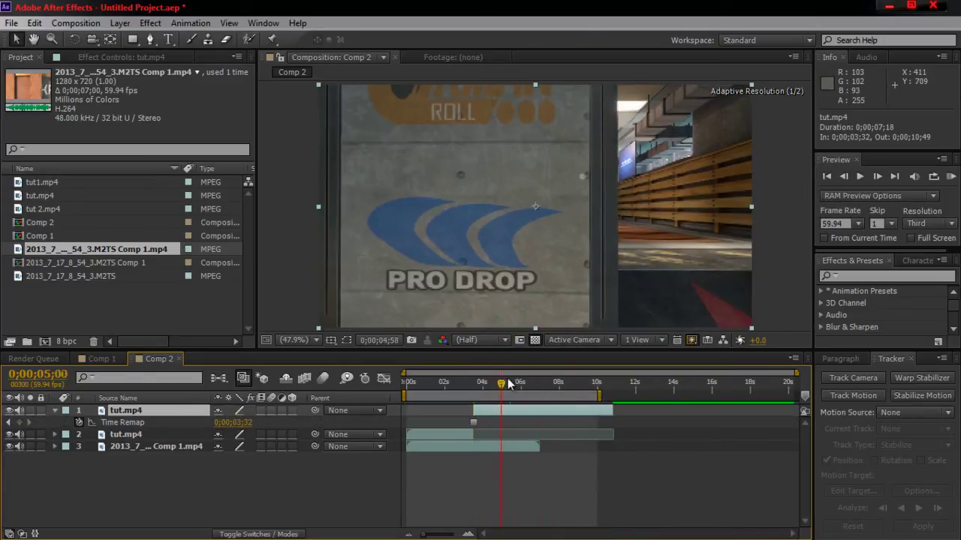
left_click(9, 411)
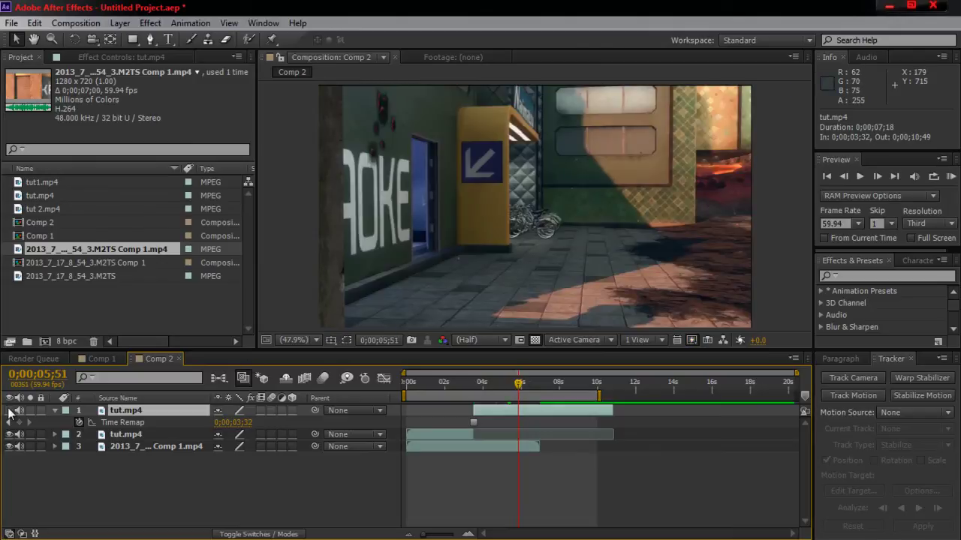
left_click(9, 411)
Add a Position keyframe (640, 360) on the frozen layer, aligned at 0;00;03;32
key("p")
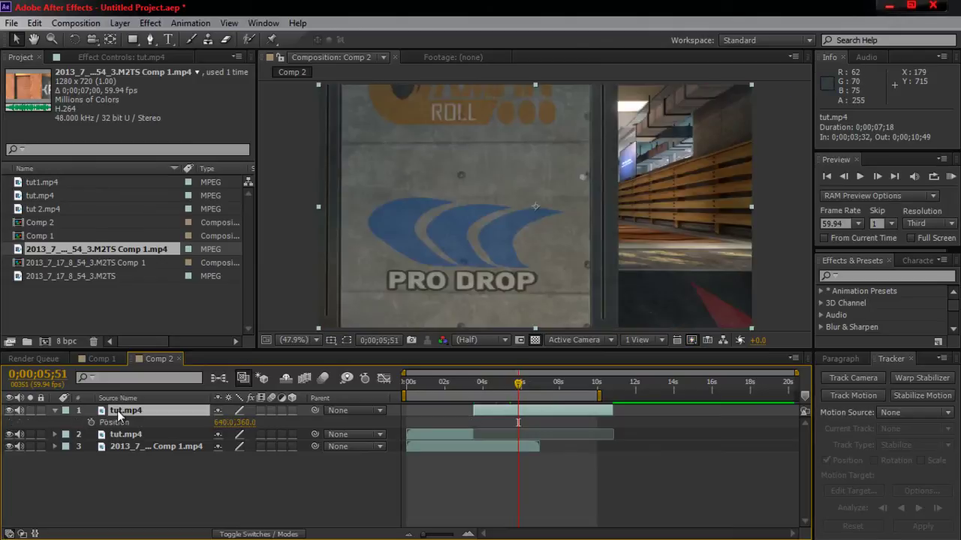
left_click(90, 423)
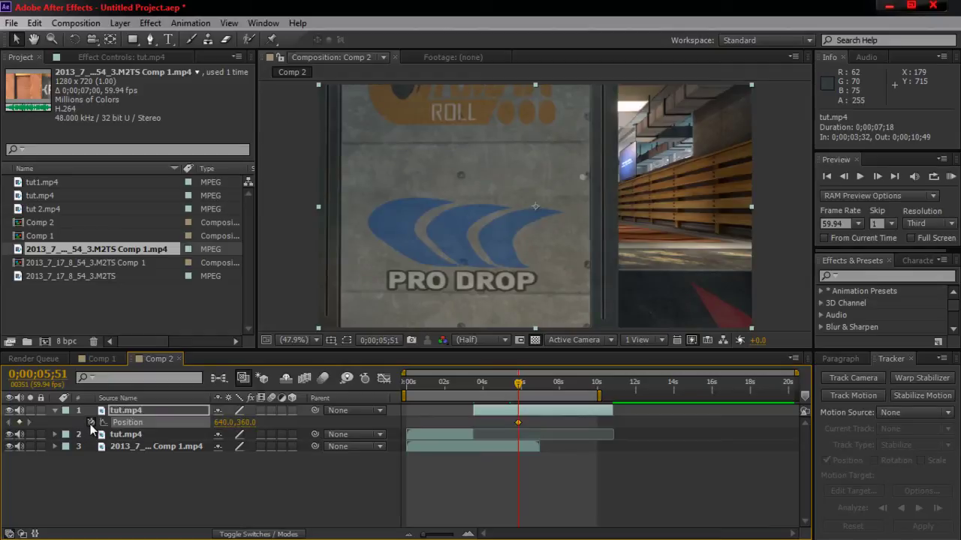
left_click(9, 411)
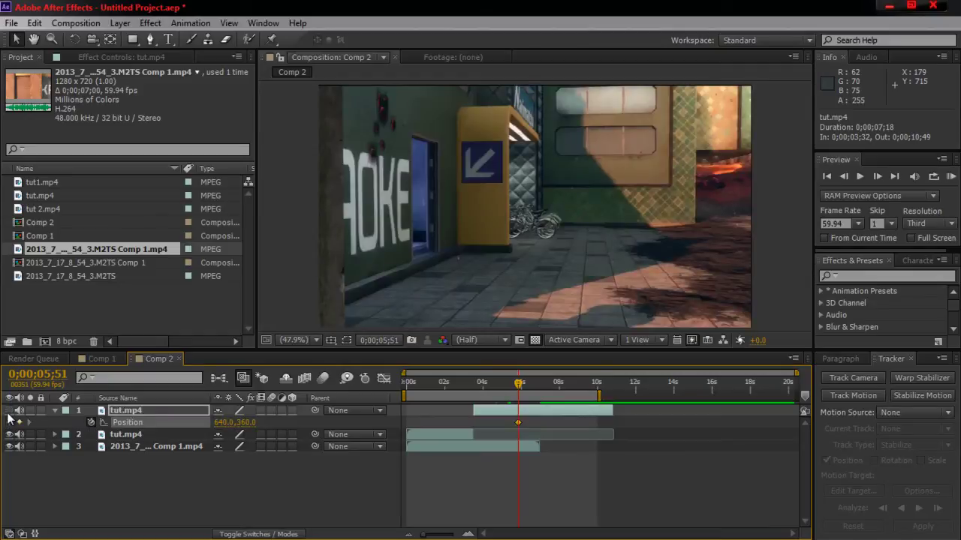
left_click(9, 410)
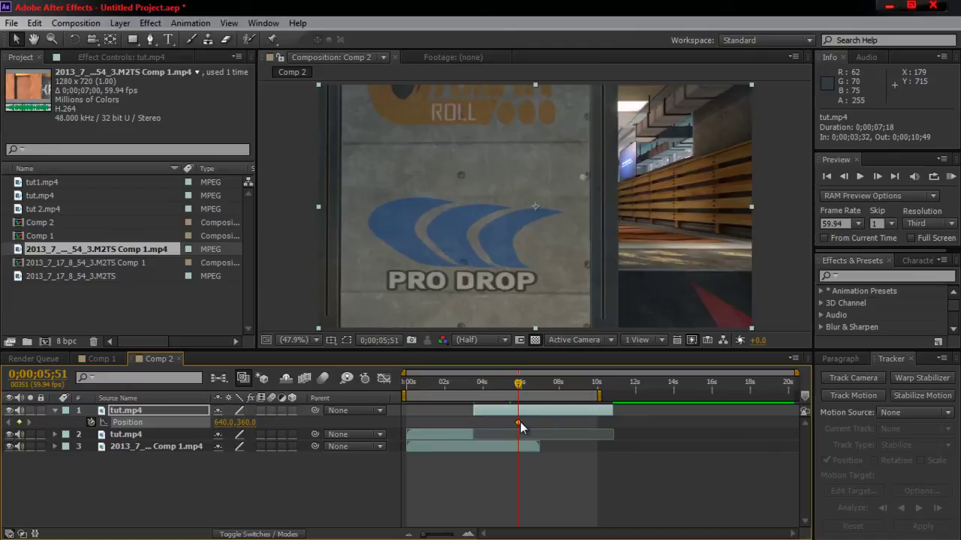
left_click_drag(518, 423, 484, 426)
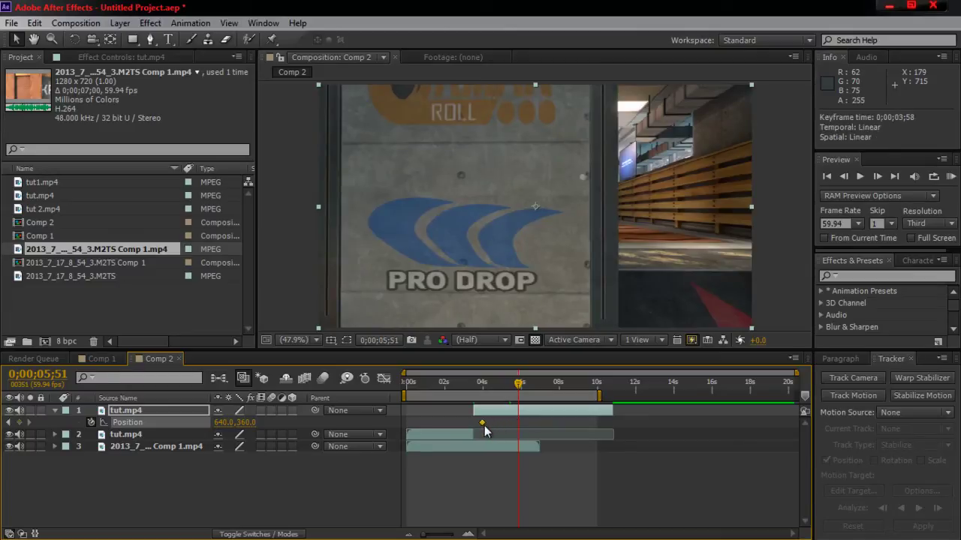
left_click(481, 389)
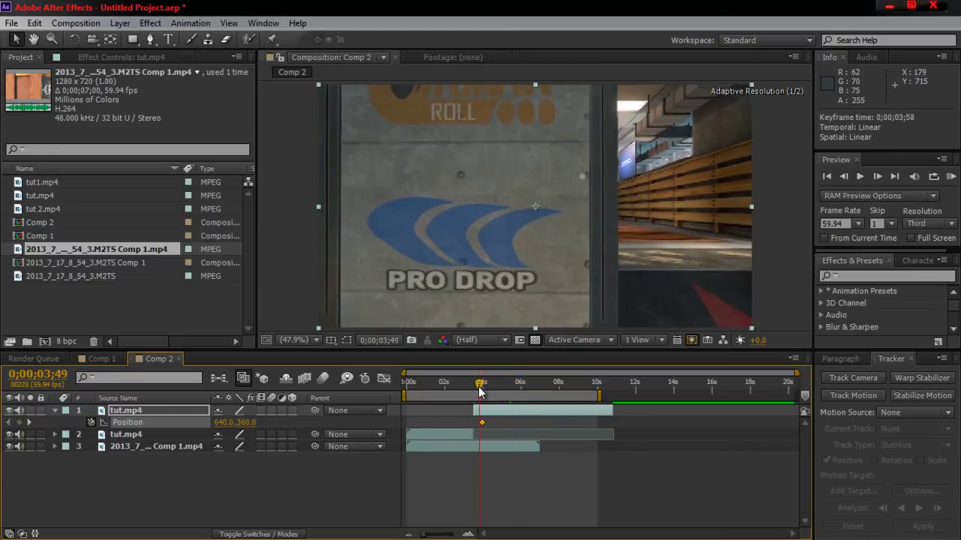
left_click(474, 388)
left_click_drag(481, 426, 475, 423)
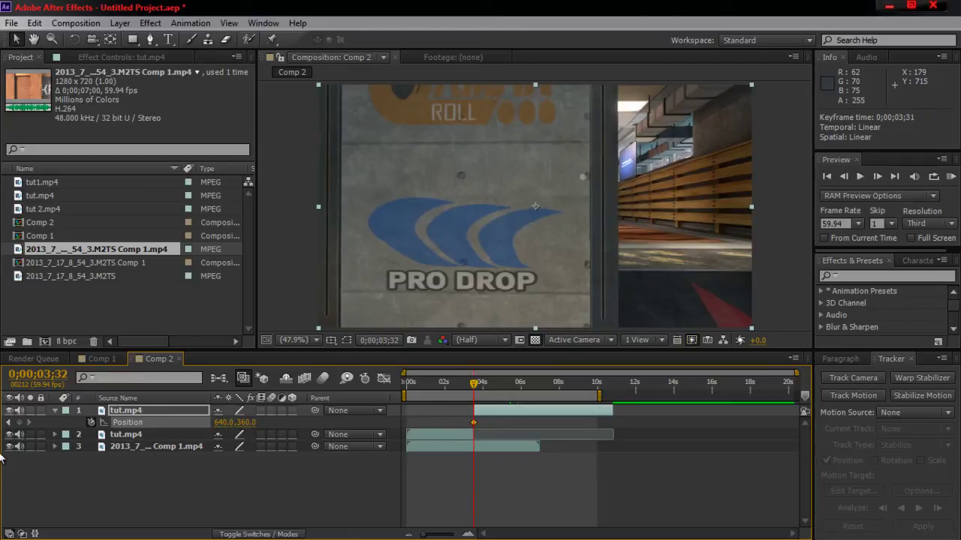
Hide the frozen layer and slide the 2013_7_17 clip so its in-point sits at 3;32
left_click(9, 410)
left_click(117, 447)
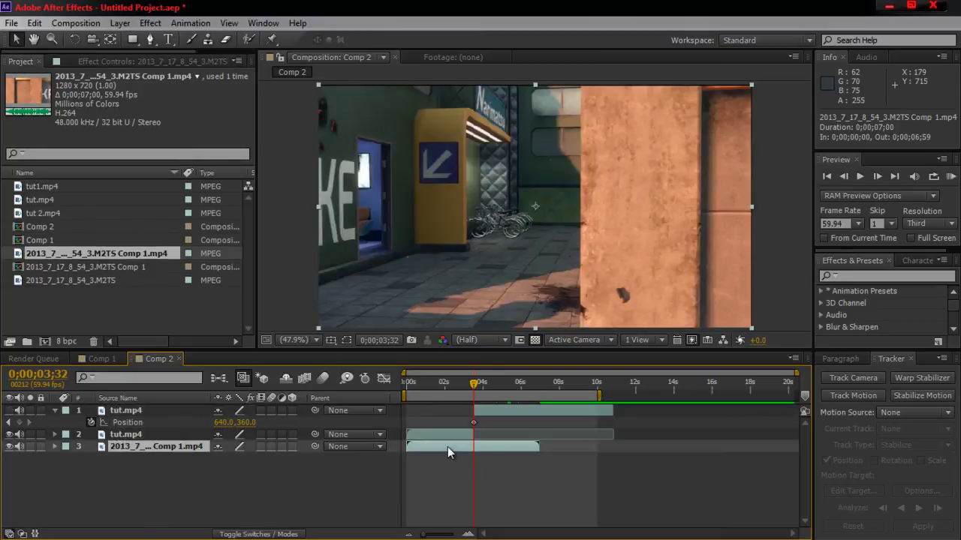
mouse_move(447, 446)
left_mouse_down()
mouse_move(517, 445)
mouse_move(431, 441)
mouse_move(515, 446)
left_mouse_up()
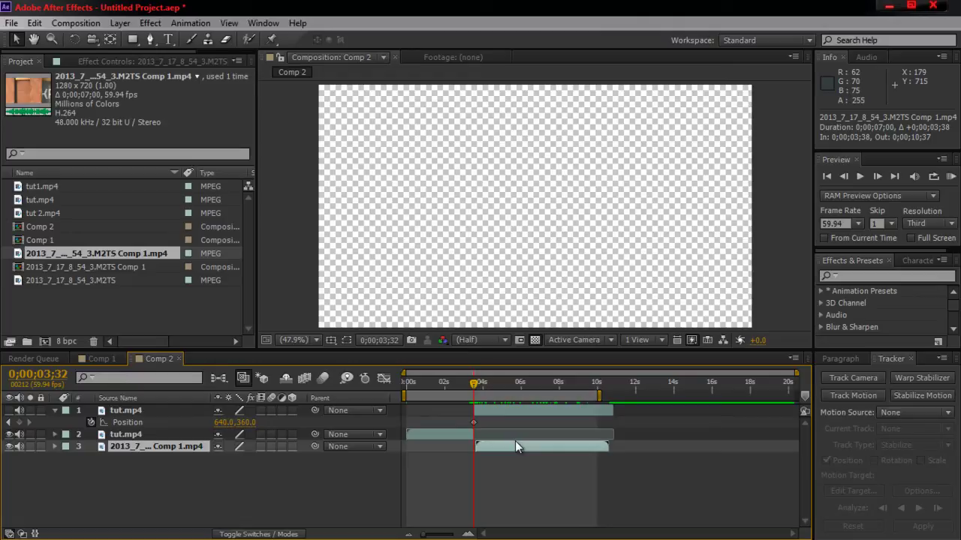
left_click_drag(515, 442, 514, 442)
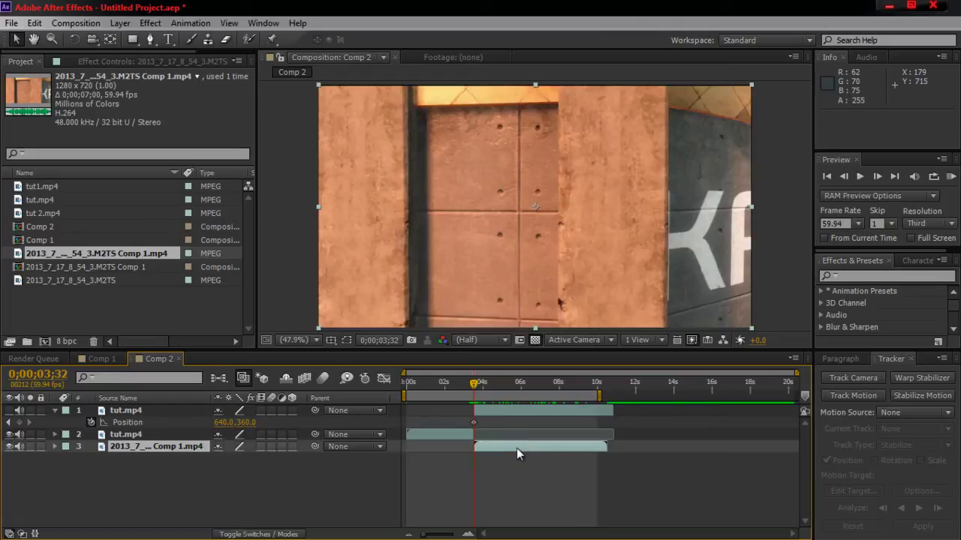
left_click_drag(469, 386, 576, 383)
At about 0;00;08;58, drag the frozen frame right off-screen to Position 1921.4, 360
left_click(878, 177)
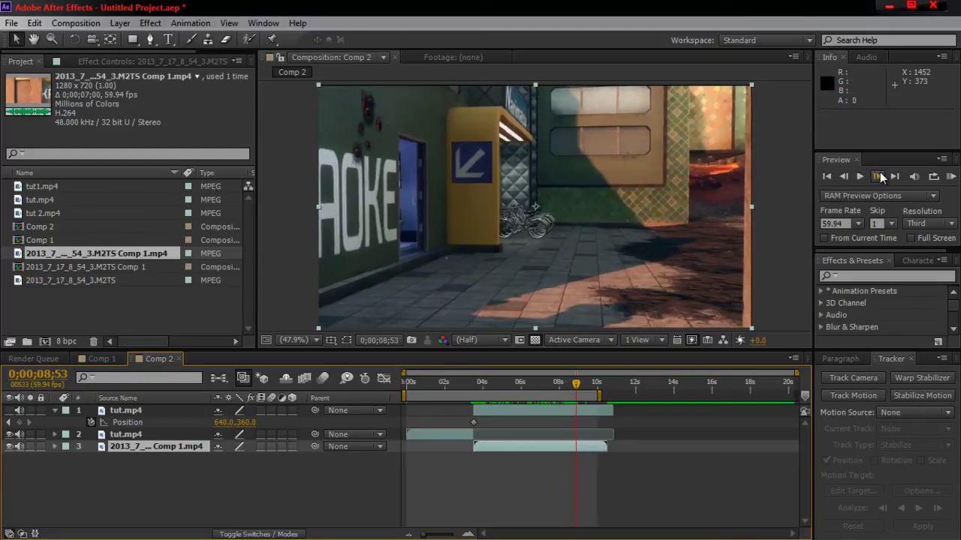
left_click(878, 176)
left_click(880, 176)
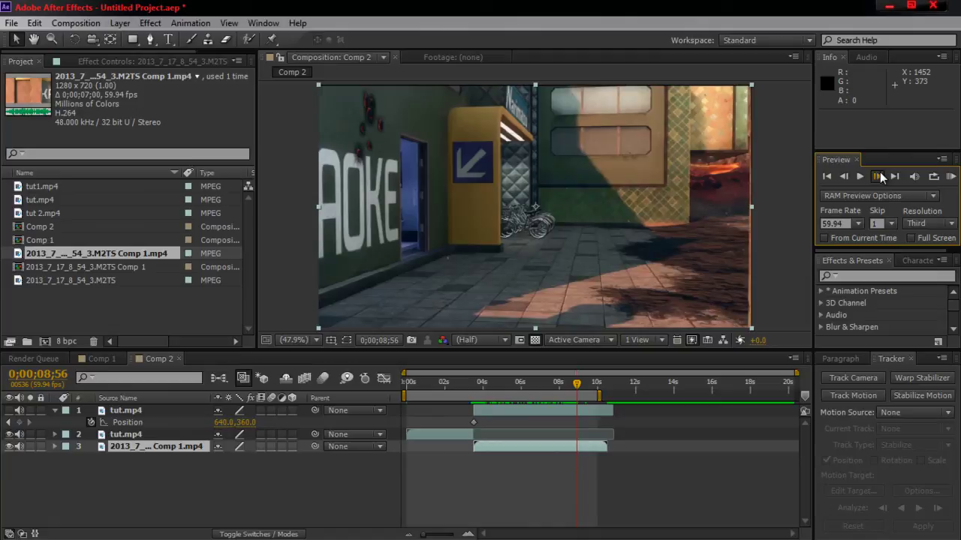
left_click(880, 176)
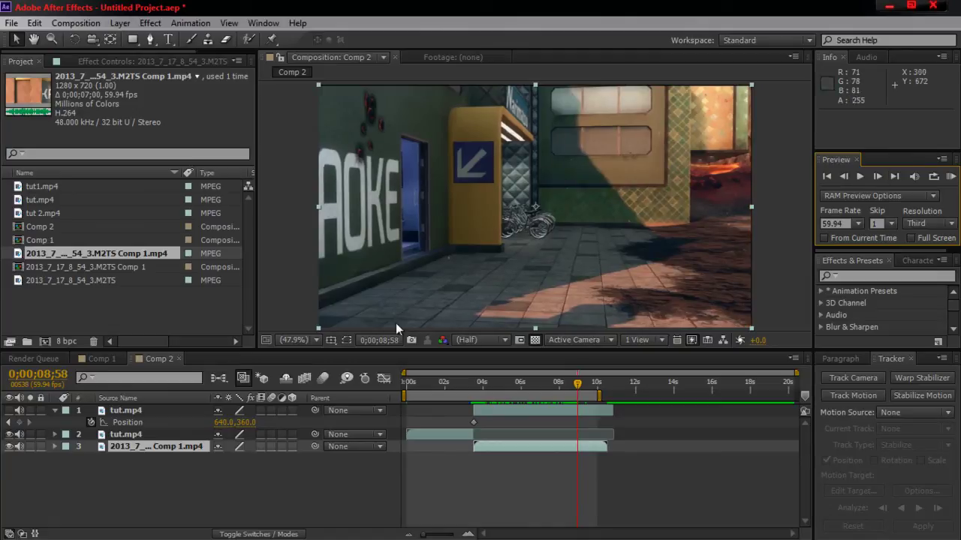
left_click(141, 410)
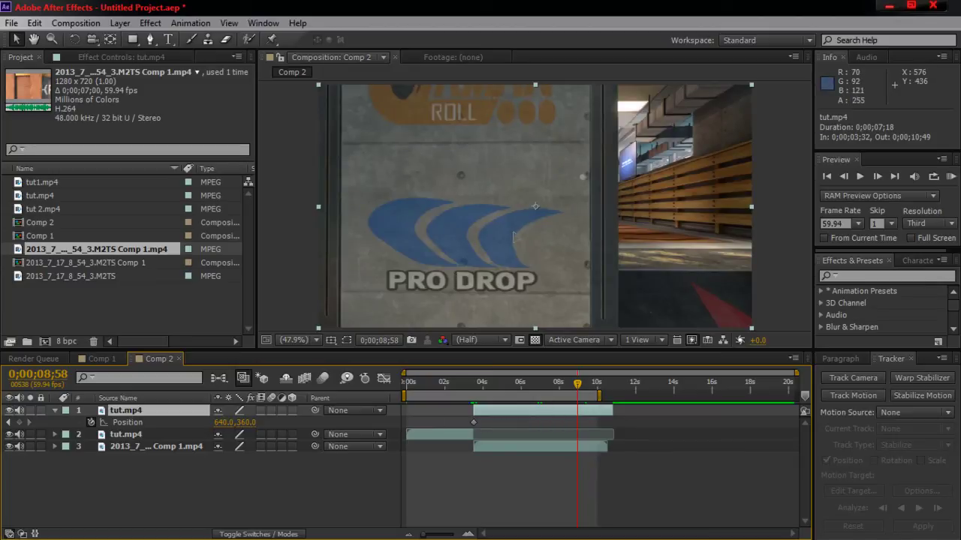
left_click_drag(513, 237, 949, 212)
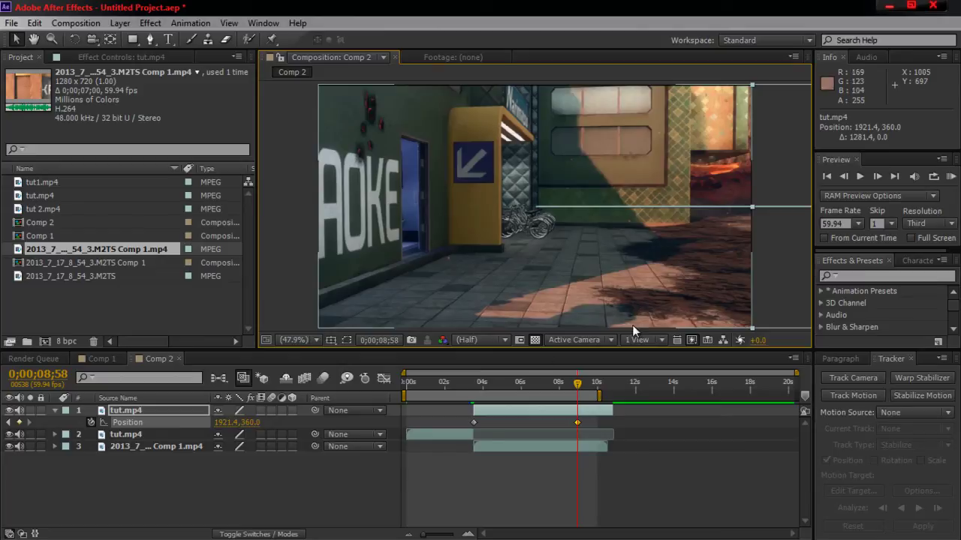
Key a new Position near 0;00;03;51 by nudging the frozen layer slightly left
left_click(492, 389)
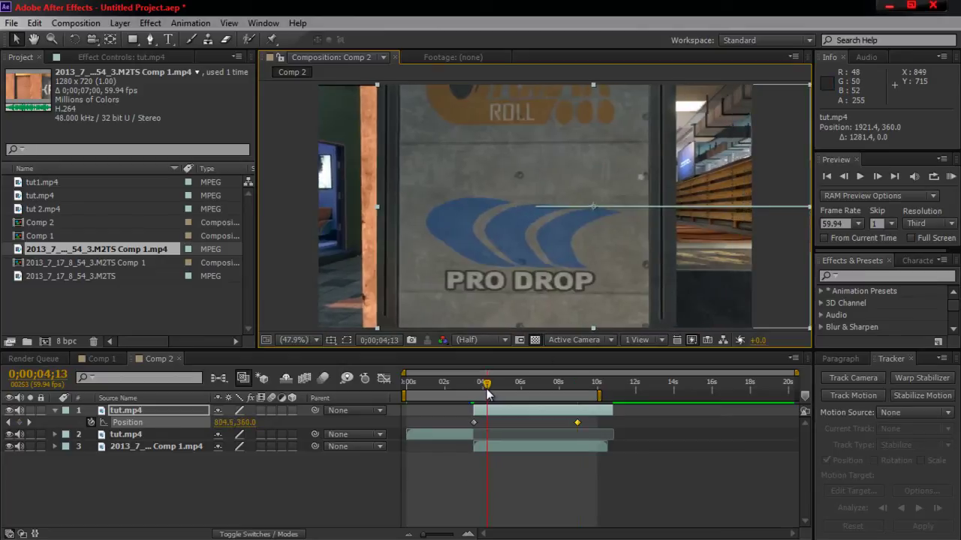
mouse_move(492, 387)
left_mouse_down()
mouse_move(538, 393)
mouse_move(479, 395)
left_mouse_up()
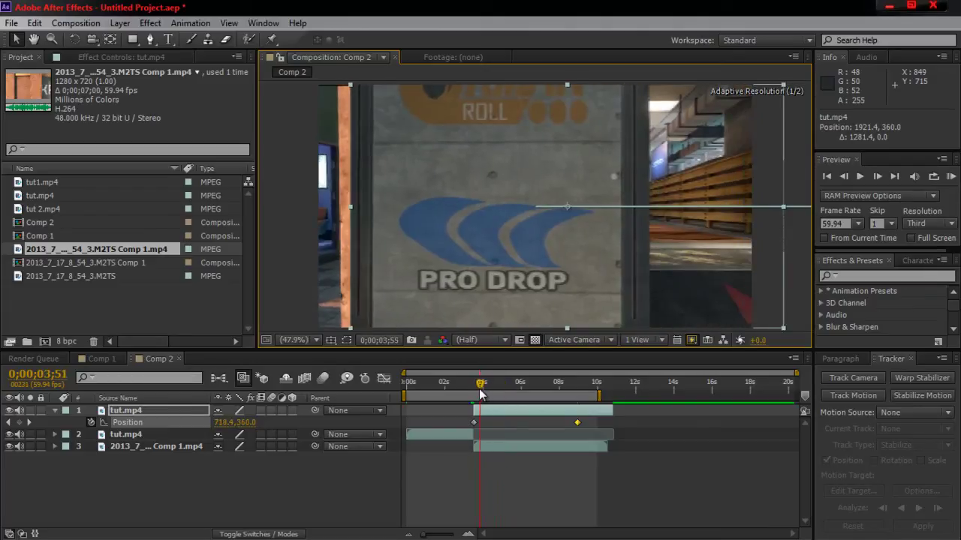
left_click(11, 423)
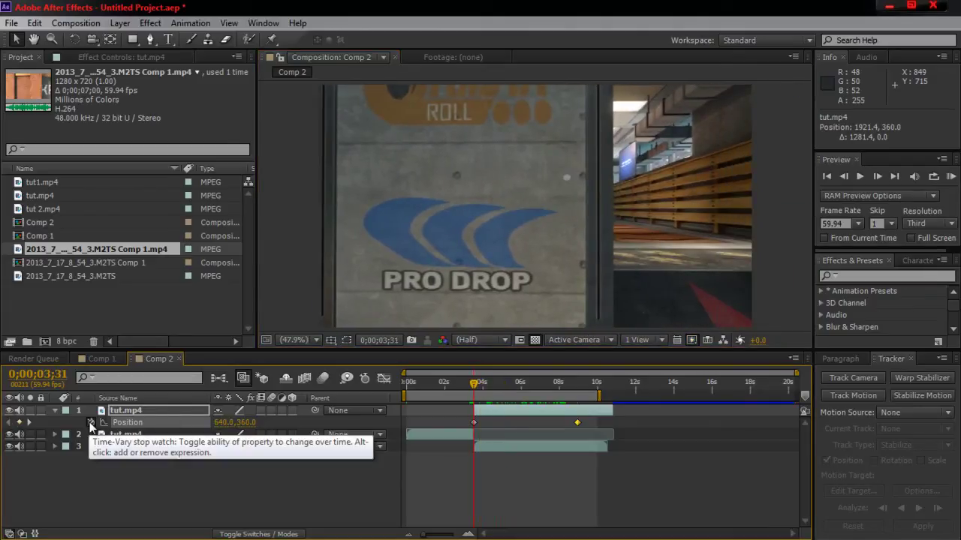
key("space")
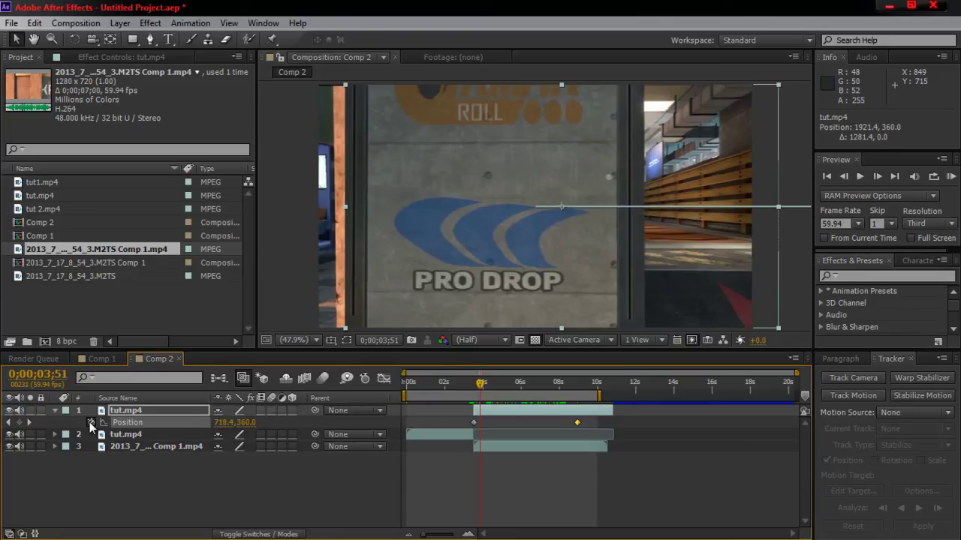
key("Left")
key("Left")
key("Left")
key("Left")
key("Left")
key("Left")
key("Left")
key("Left")
key("Left")
key("Left")
key("Left")
key("Left")
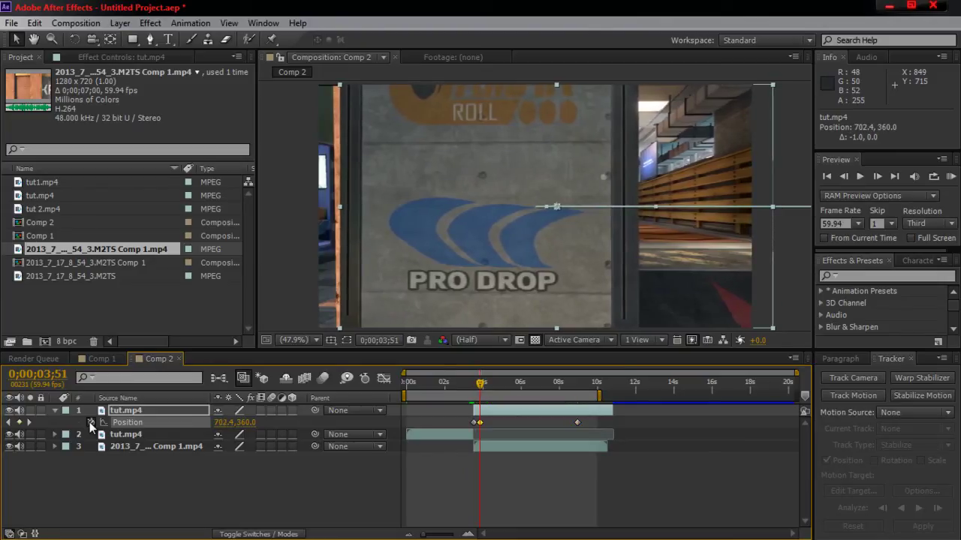
key("Left")
key("Left")
key("Left")
key("Left")
key("Left")
key("Left")
key("Left")
key("Left")
key("Left")
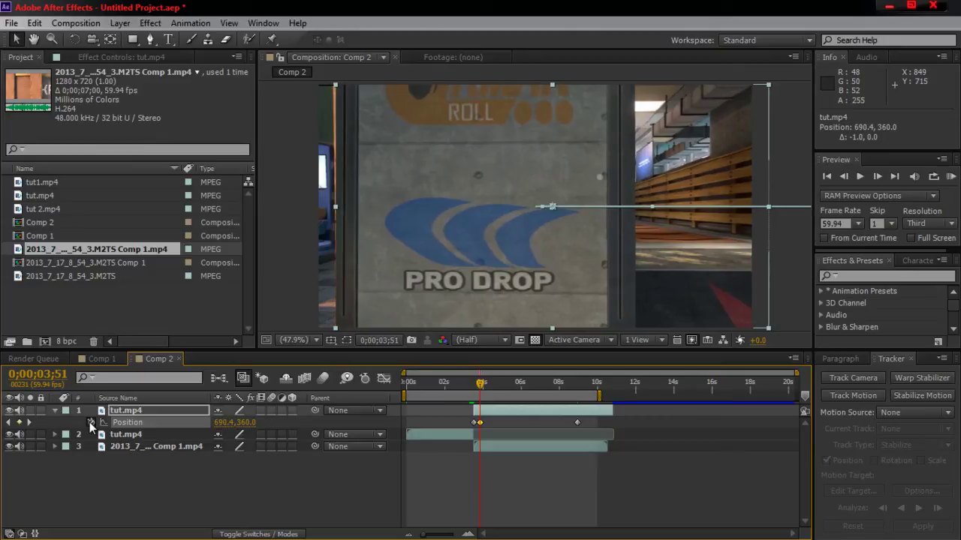
Scale the tut.mp4 layer to 103%
key("s")
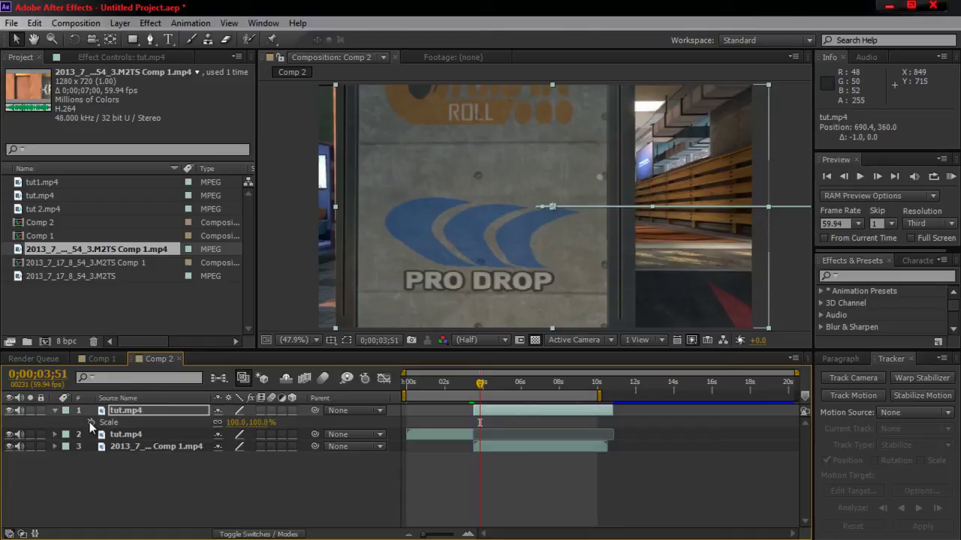
left_click(235, 421)
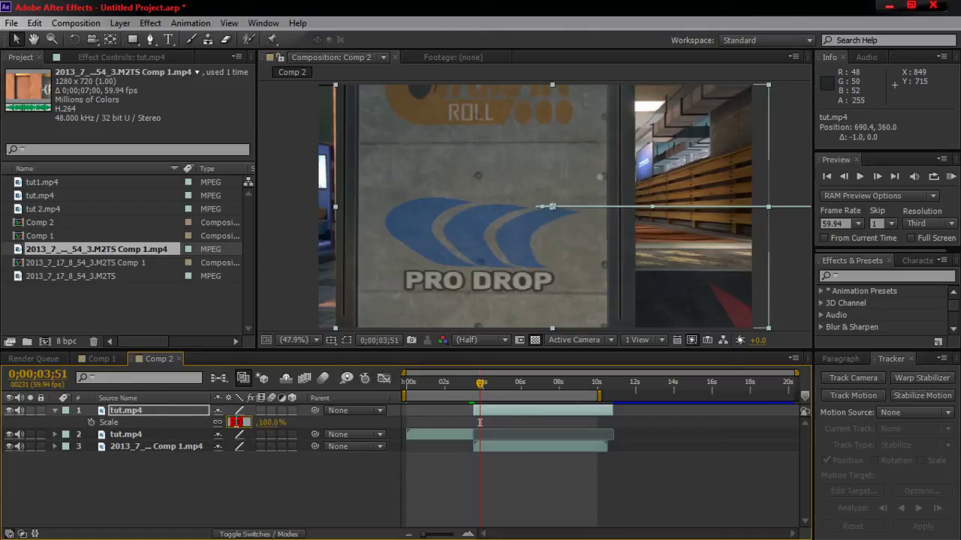
type("103")
key("Return")
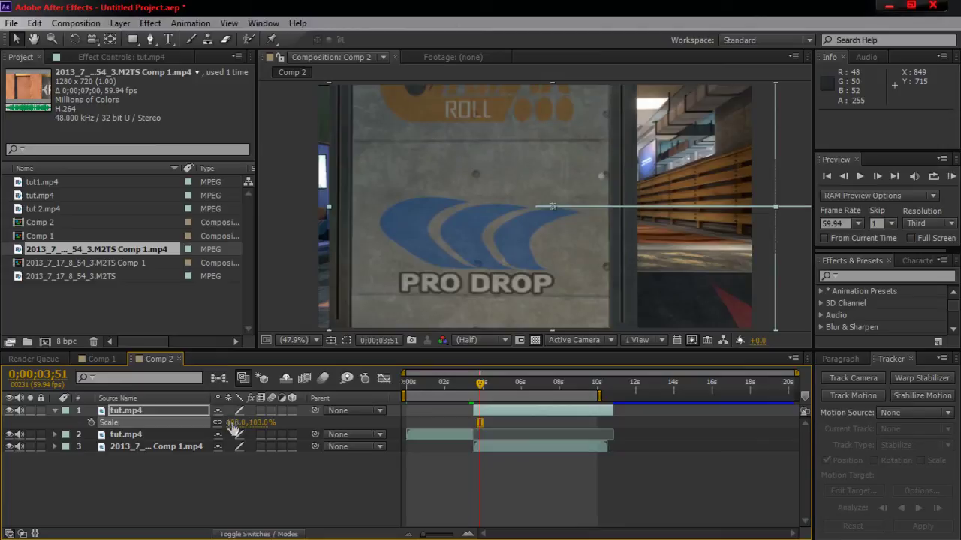
Tilt the layer to -1.0° rotation and reveal its keyframed properties
key("r")
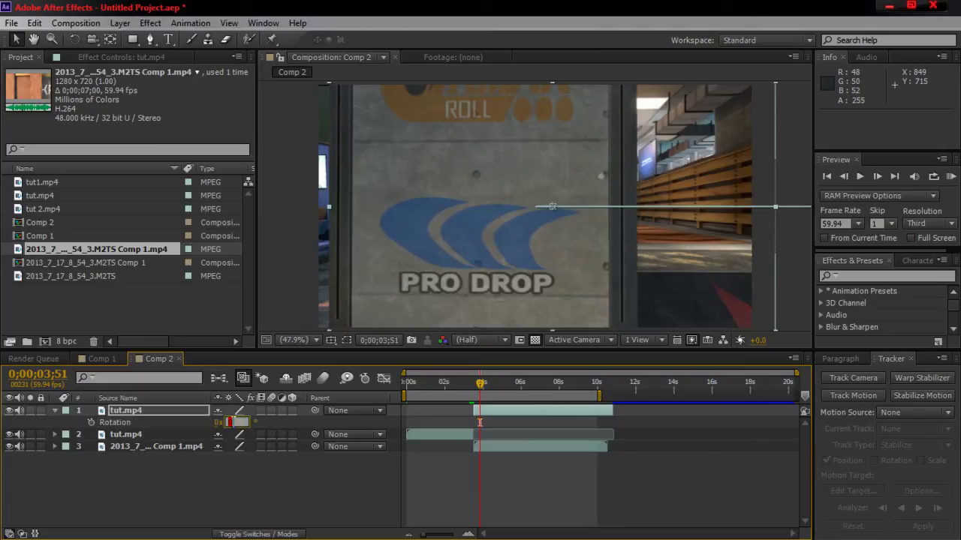
left_click_drag(229, 422, 233, 427)
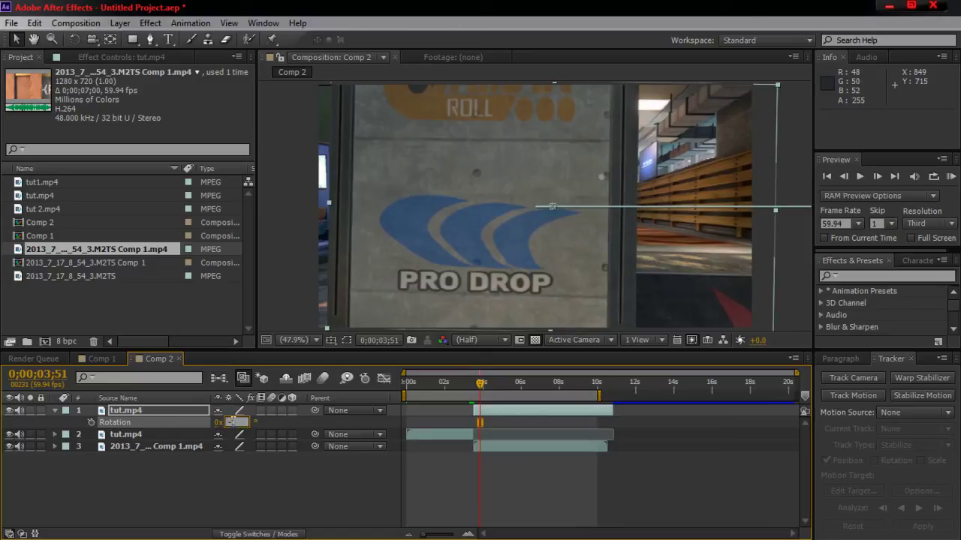
left_click_drag(230, 422, 235, 428)
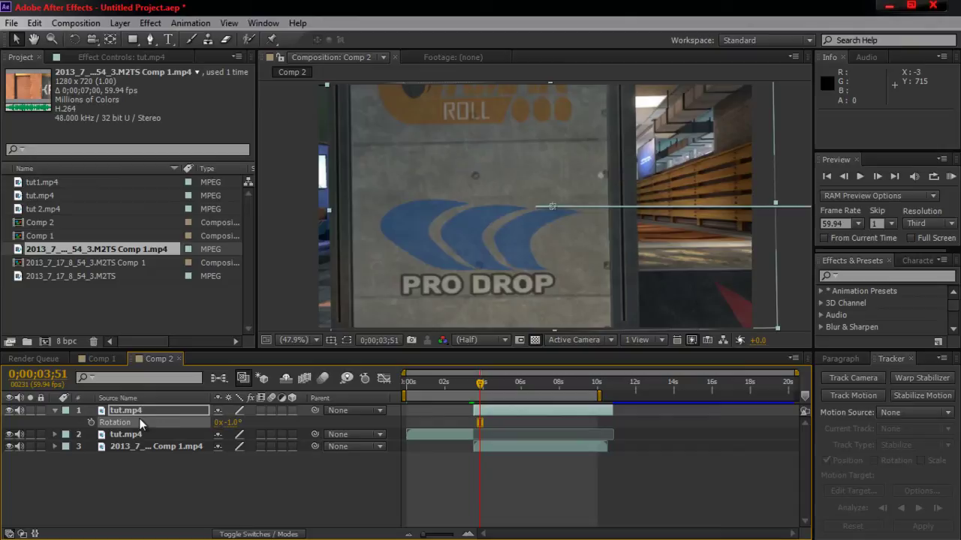
left_click(173, 406)
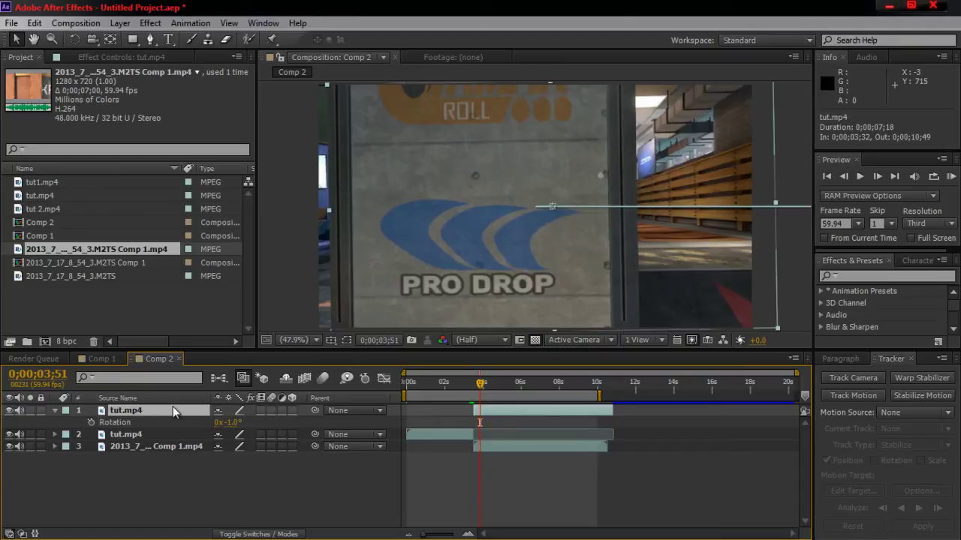
key("u")
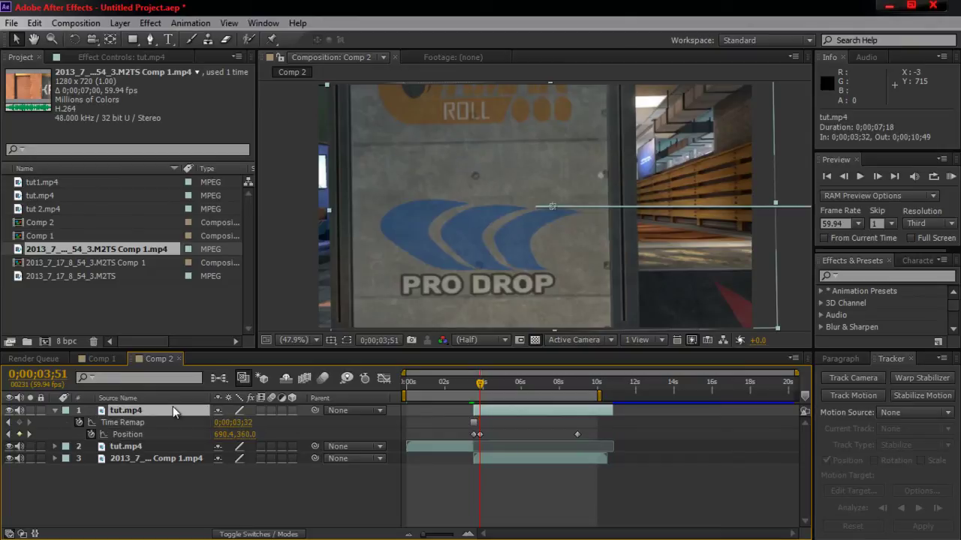
Key the frozen layer's Position every 10-20 frames, nudging it left along the wall edge
key("shift+Page_Down")
key("shift+Page_Down")
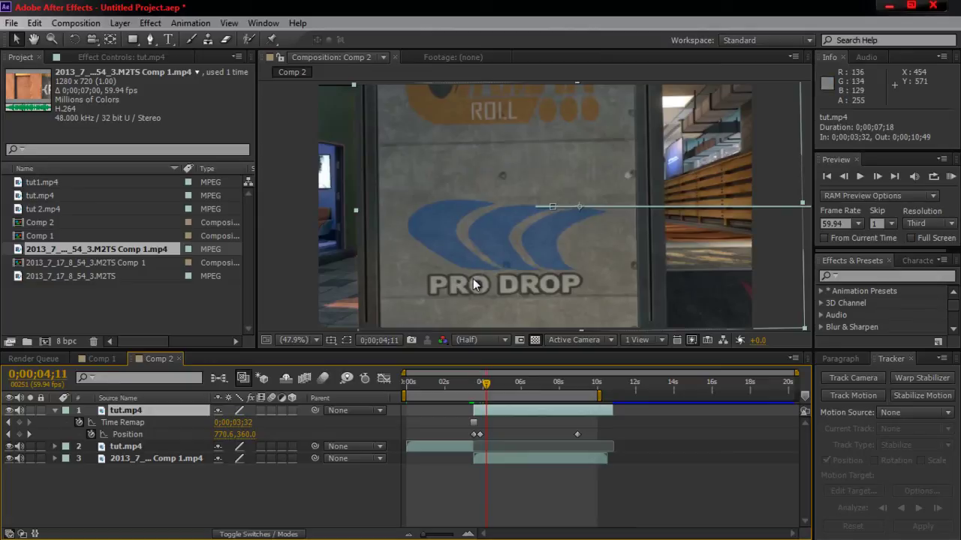
key("shift+Page_Down")
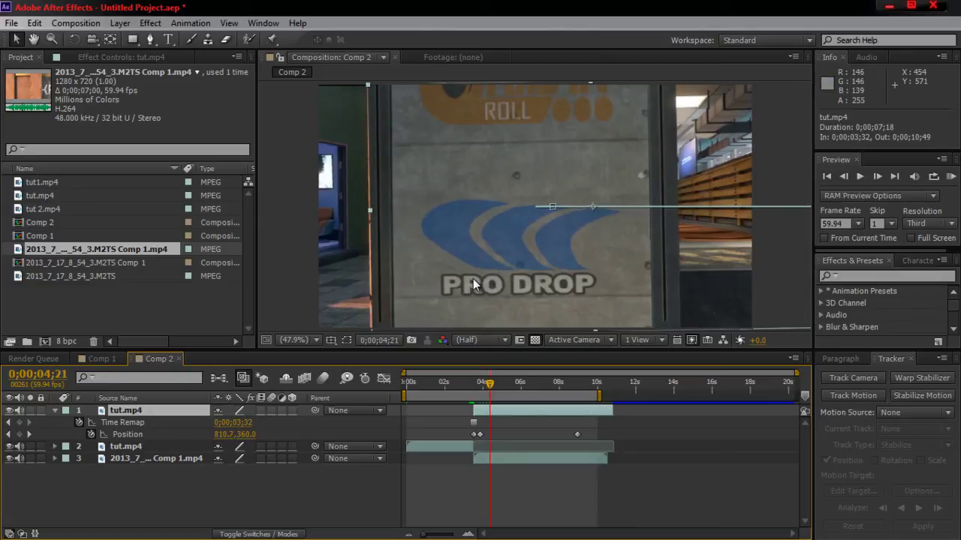
key("Left")
key("Left")
key("Left")
key("Left")
key("Left")
key("Left")
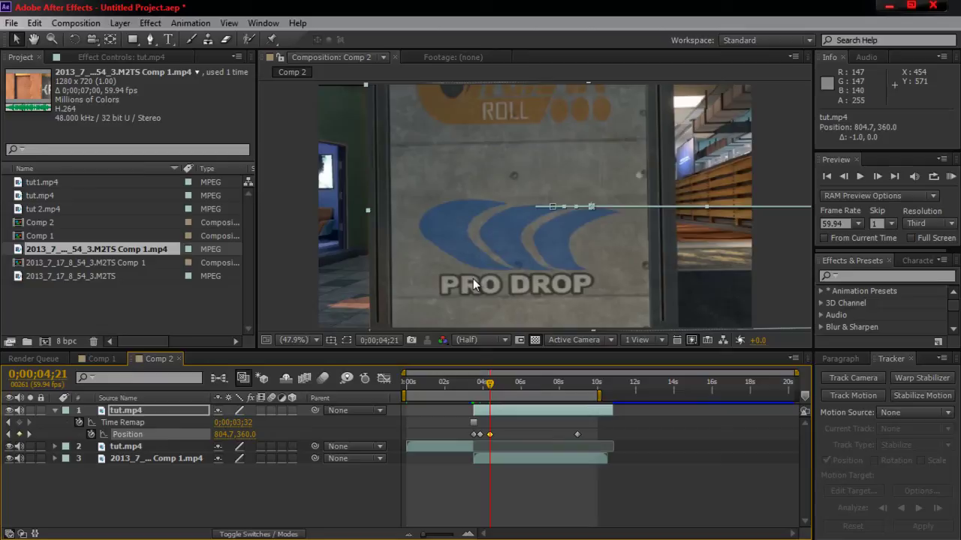
key("shift+Page_Down")
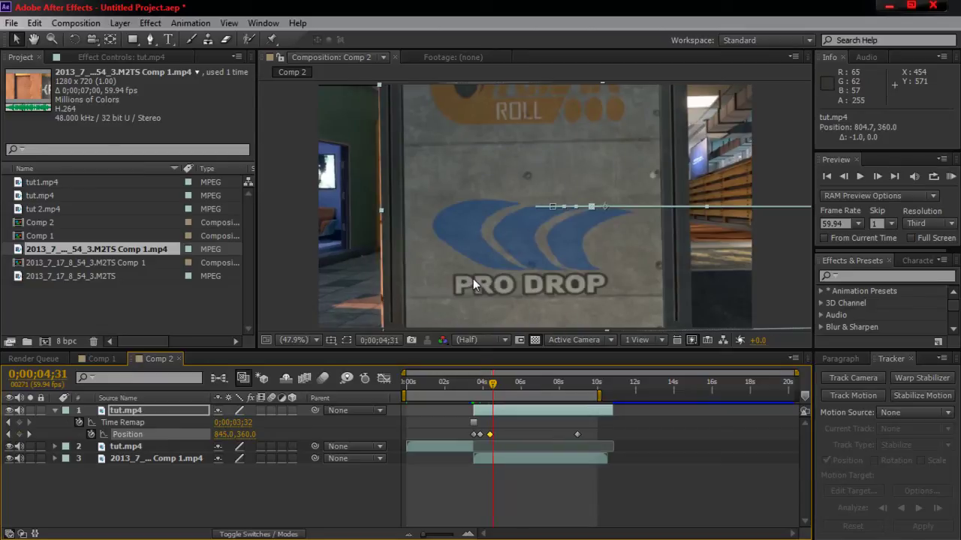
key("shift+Page_Down")
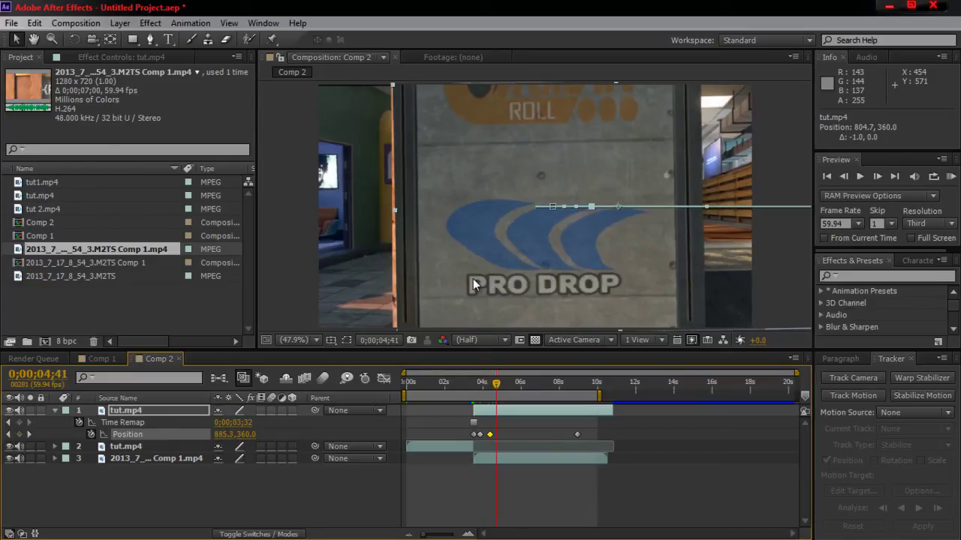
key("Left")
key("Left")
key("Left")
key("Left")
key("Left")
key("Left")
key("Left")
key("Left")
key("Left")
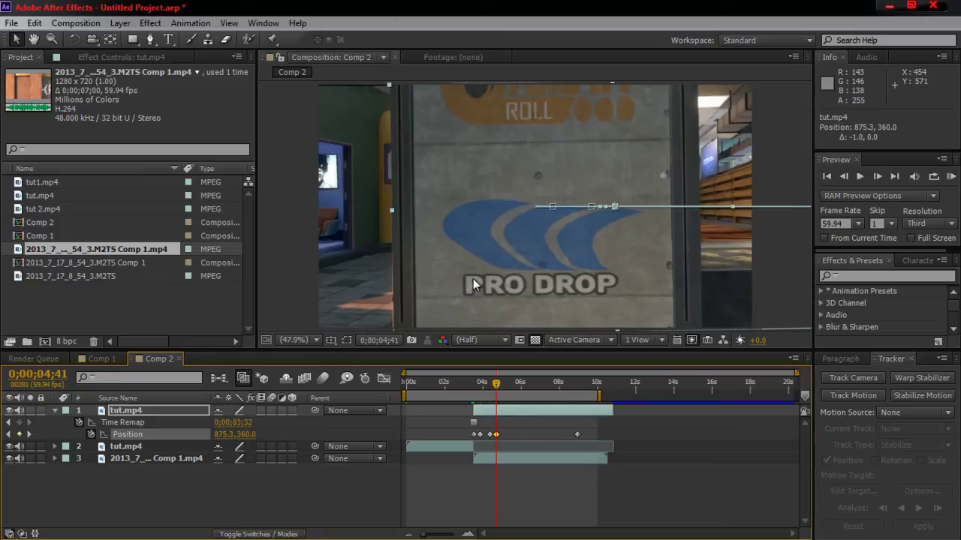
key("Left")
key("Left")
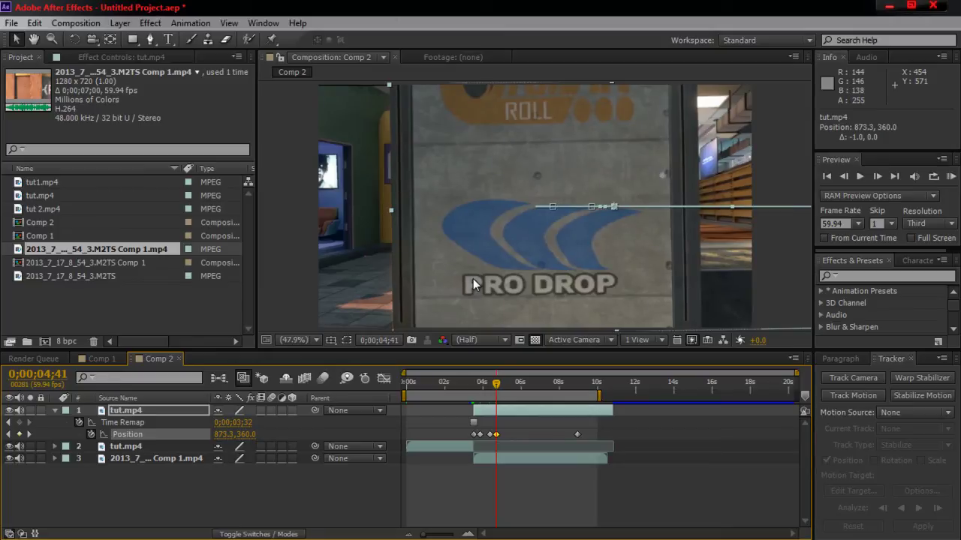
key("shift+Page_Down")
key("shift+Page_Down")
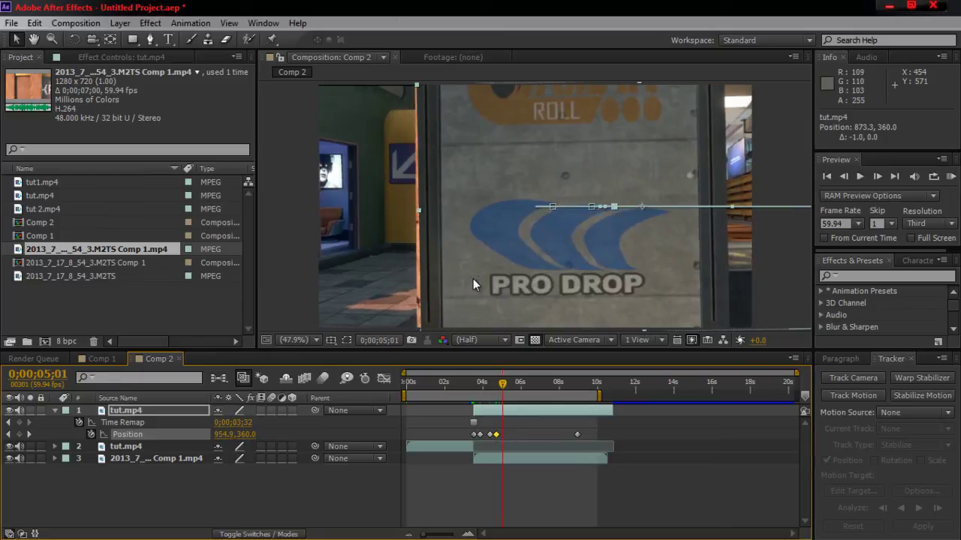
key("Left")
key("Left")
key("Left")
key("Left")
key("Left")
key("Left")
key("Left")
key("Left")
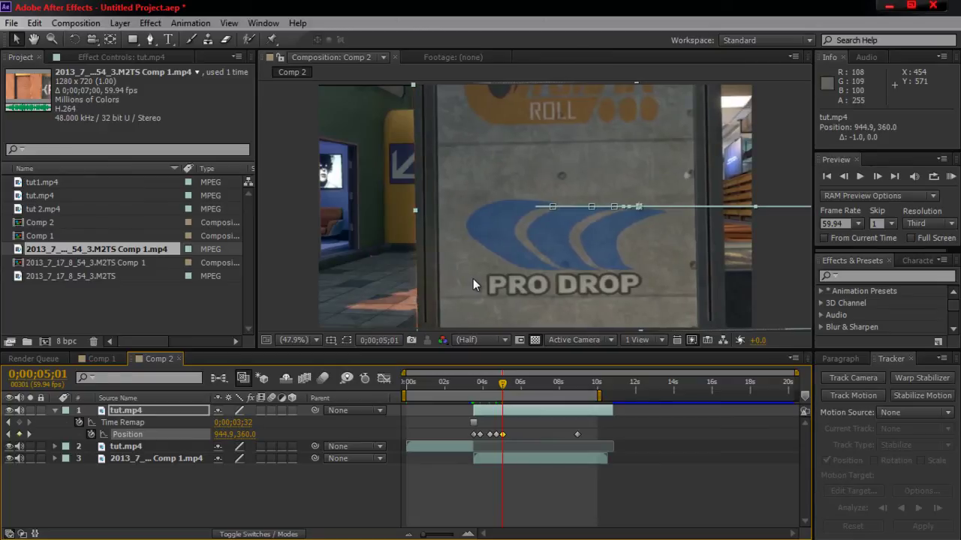
key("Left")
key("Left")
key("shift+Page_Down")
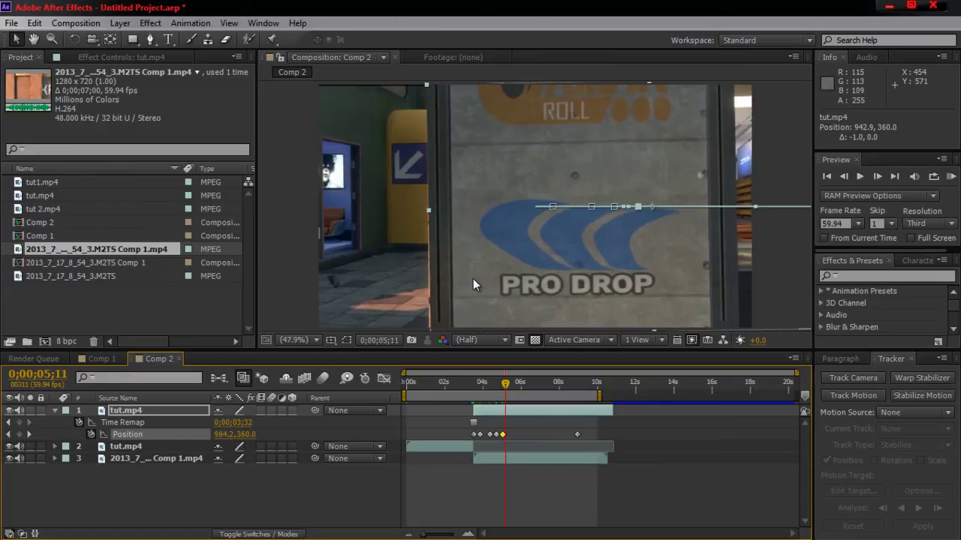
key("shift+Page_Down")
key("Left")
key("Left")
key("Left")
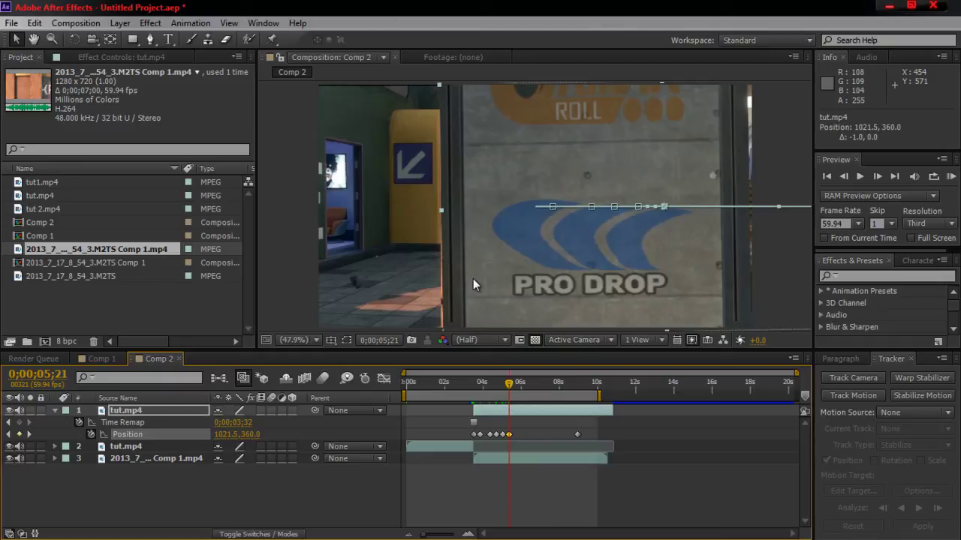
key("Left")
key("Left")
key("Left")
key("Left")
key("Left")
key("Left")
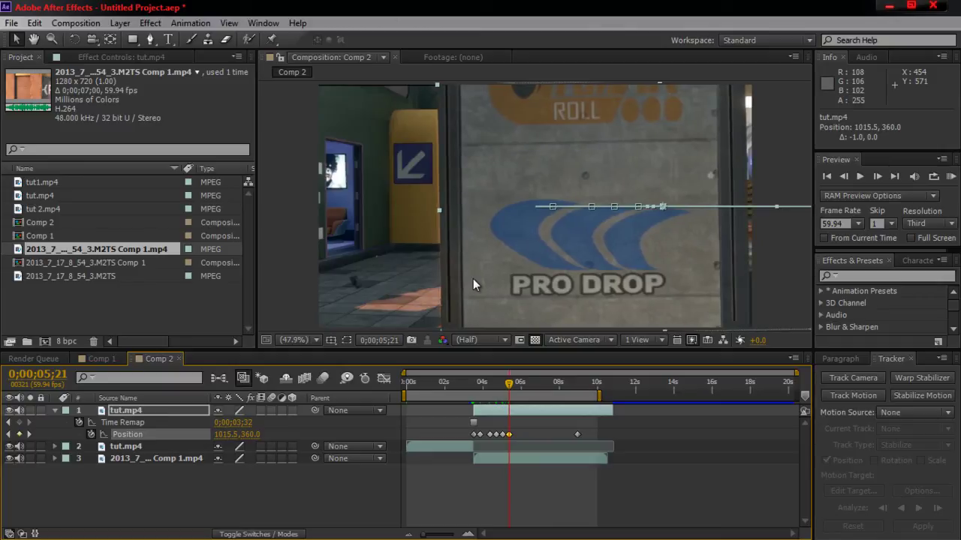
Continue the leftward Position nudges every 20 frames through about 0;00;07;41
key("shift+Page_Down")
key("shift+Page_Down")
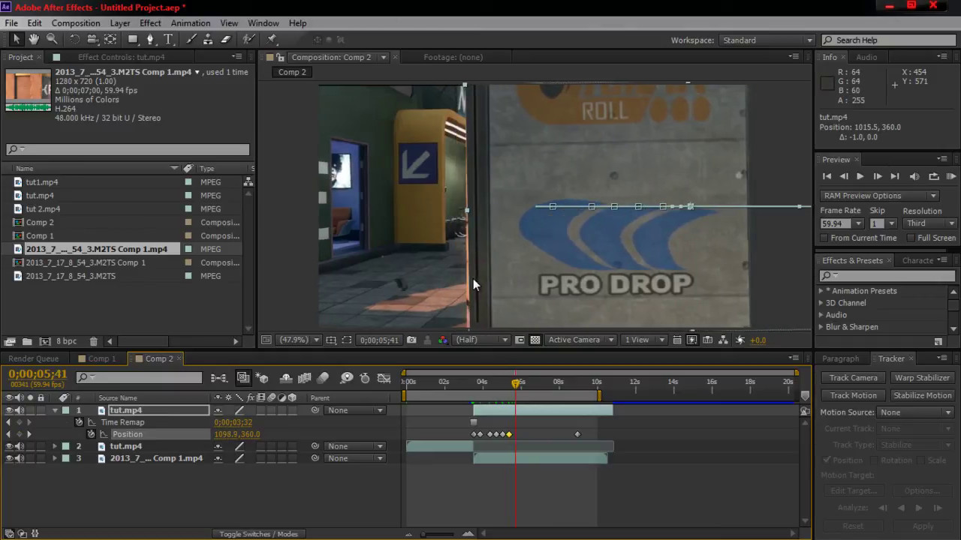
key("Left")
key("Left")
key("Left")
key("Left")
key("Left")
key("Left")
key("Left")
key("Left")
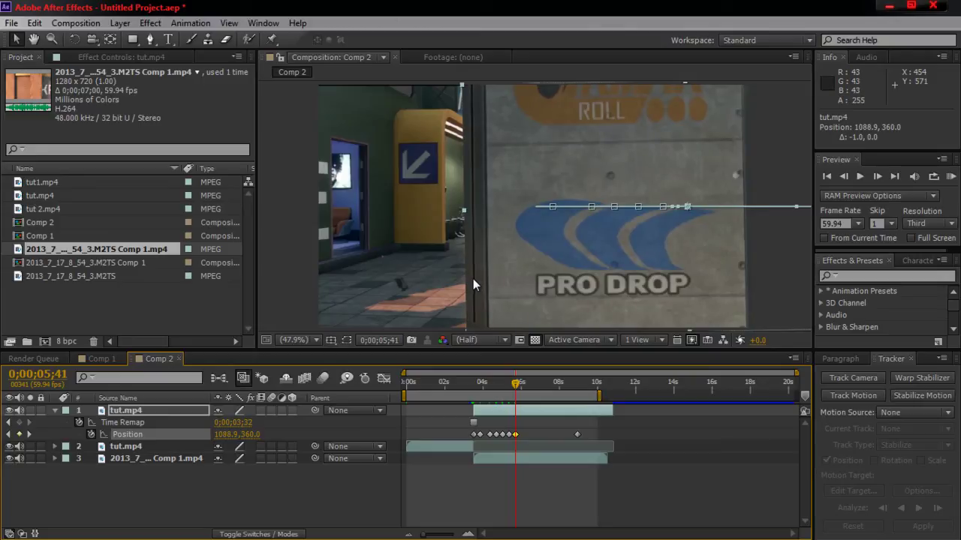
key("shift+Page_Down")
key("shift+Page_Down")
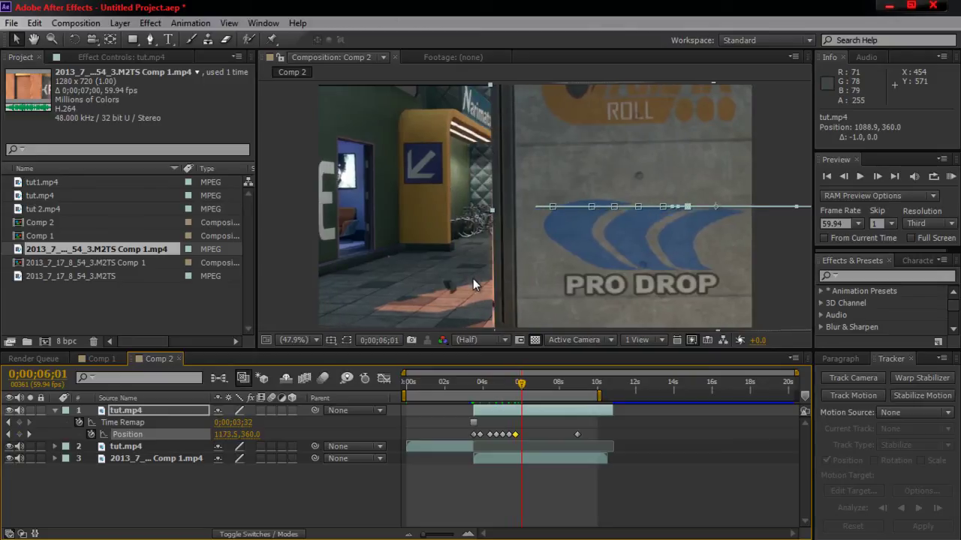
key("Left")
key("Left")
key("Left")
key("Left")
key("Left")
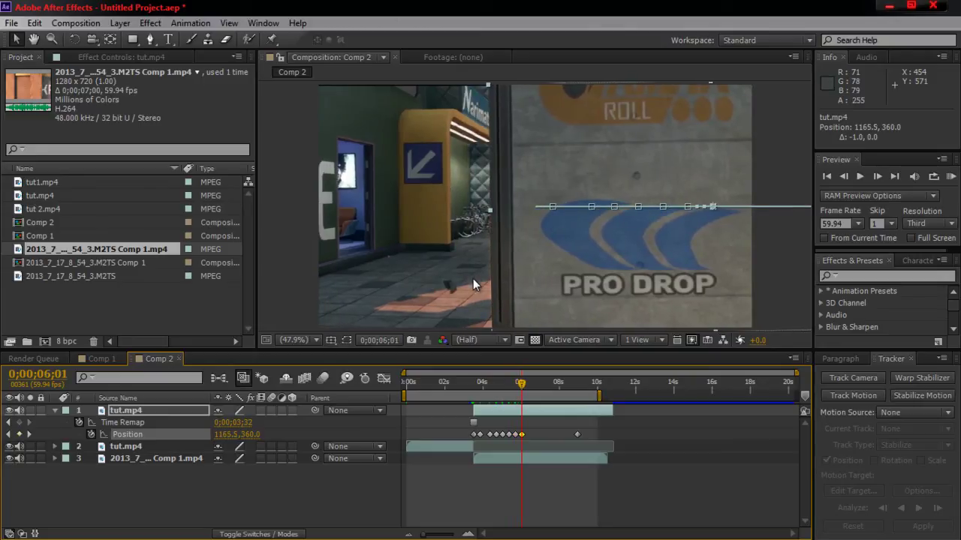
key("shift+Page_Down")
key("shift+Page_Down")
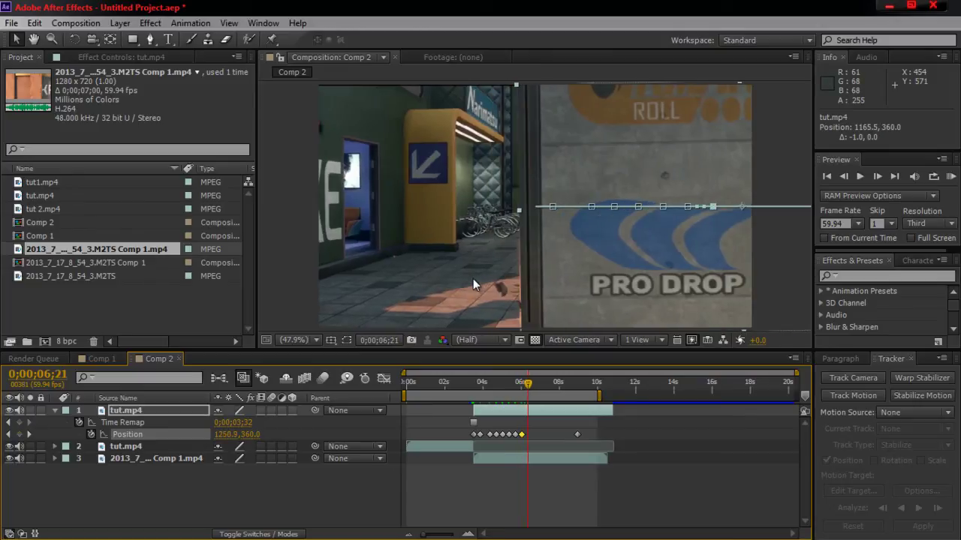
key("Left")
key("Left")
key("Left")
key("Left")
key("Left")
key("Left")
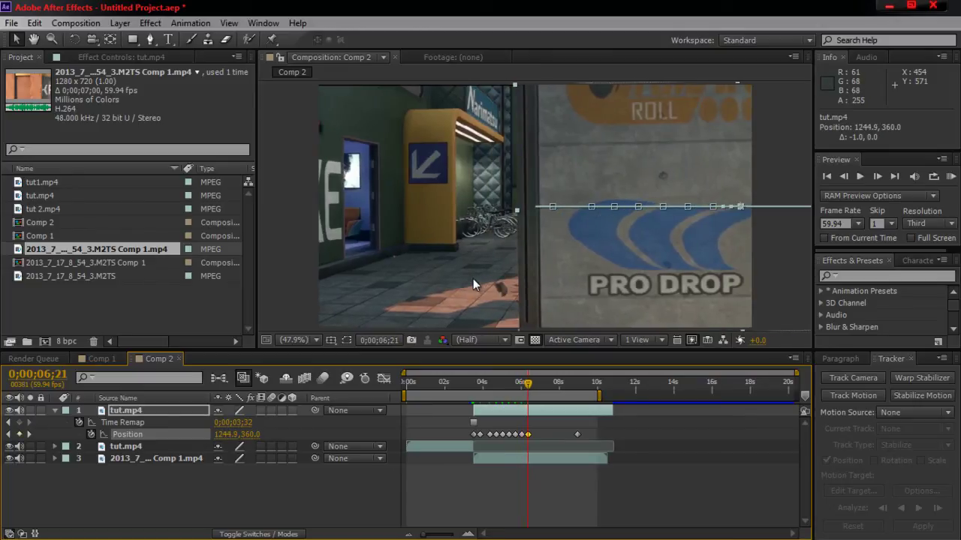
key("shift+Page_Down")
key("shift+Page_Down")
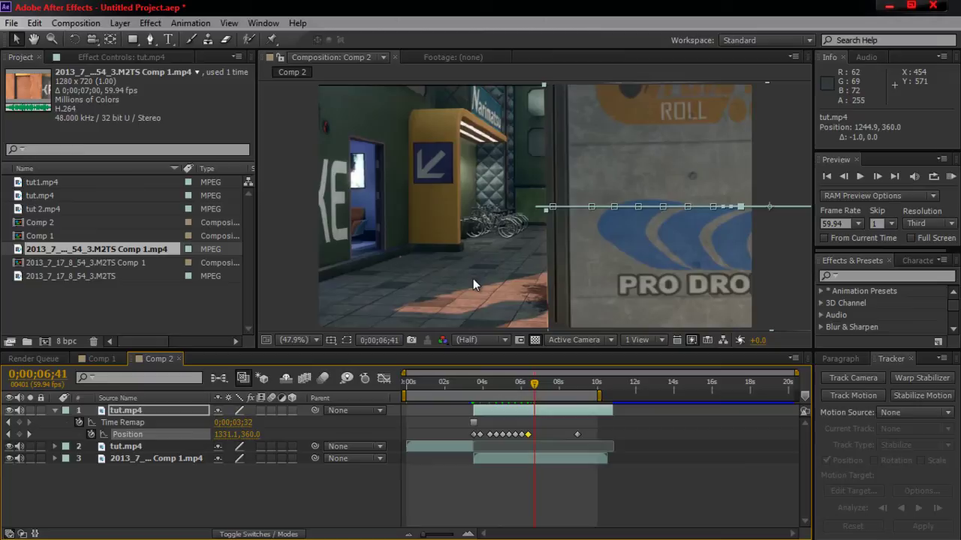
key("Left")
key("Left")
key("Left")
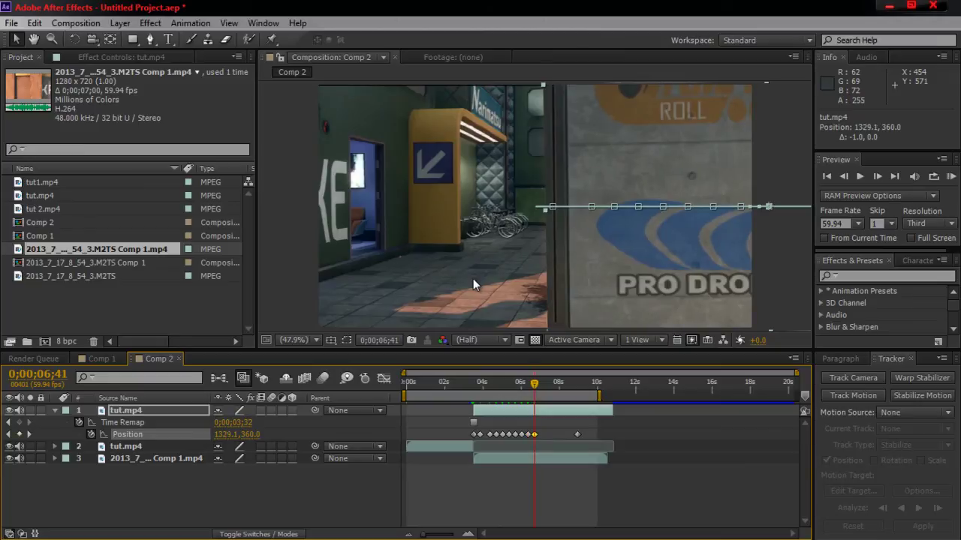
key("shift+Page_Down")
key("shift+Page_Down")
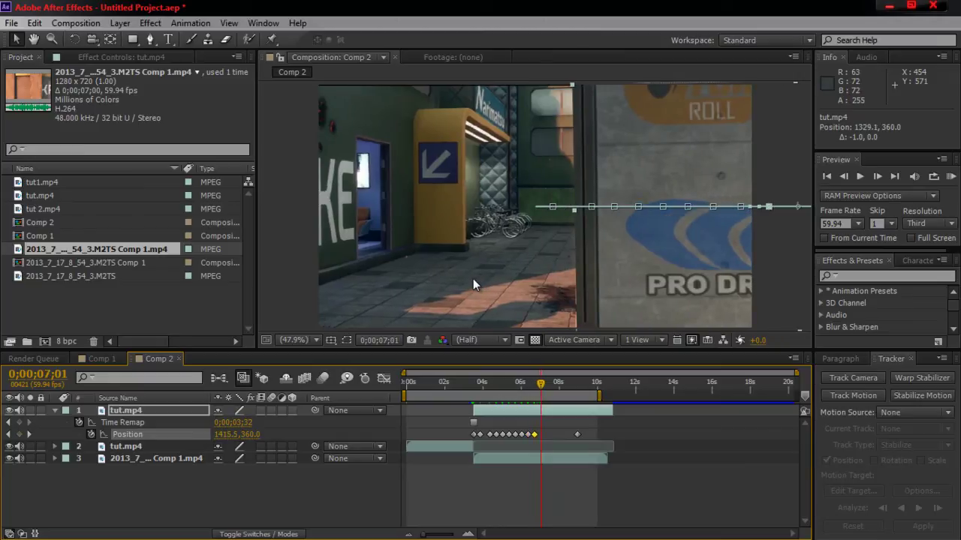
key("Left")
key("Left")
key("Left")
key("Left")
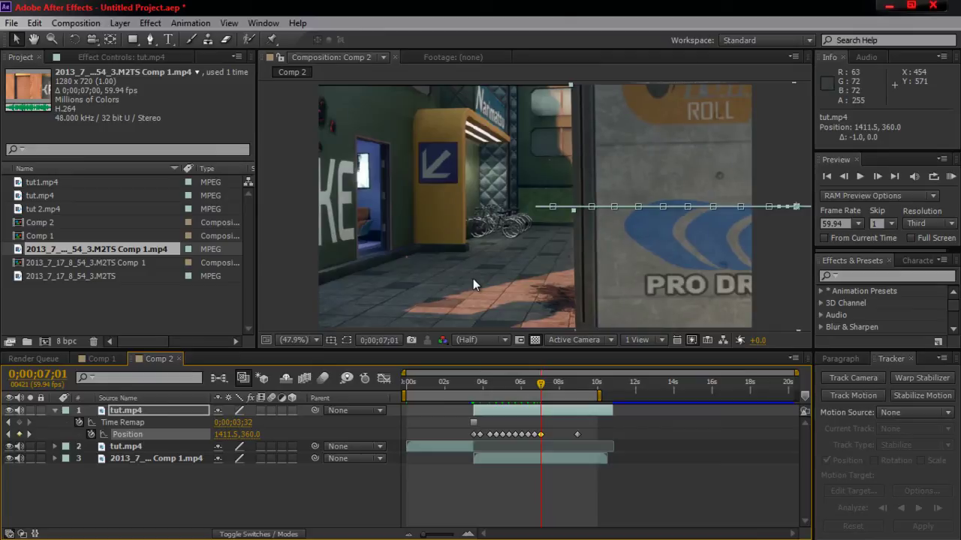
key("shift+Page_Down")
key("shift+Page_Down")
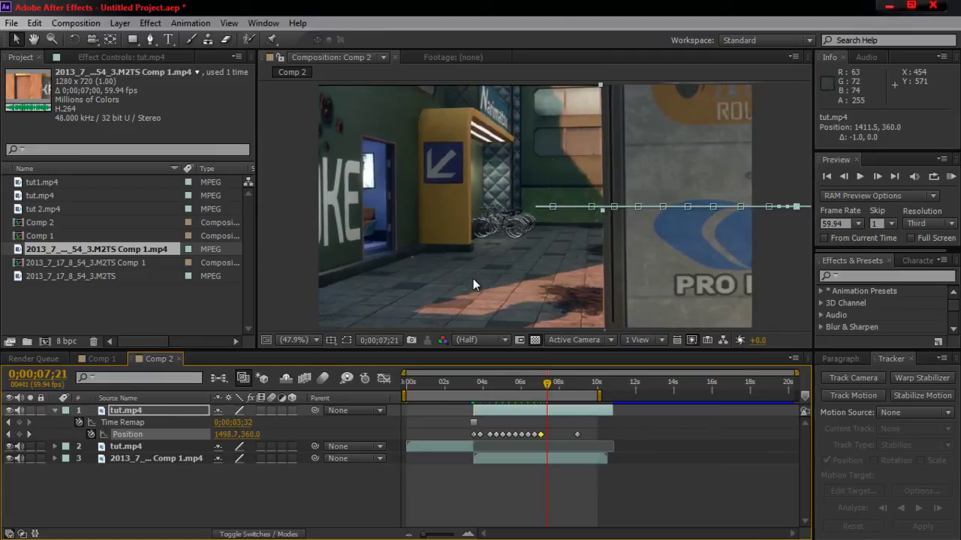
key("Left")
key("Left")
key("Left")
key("Left")
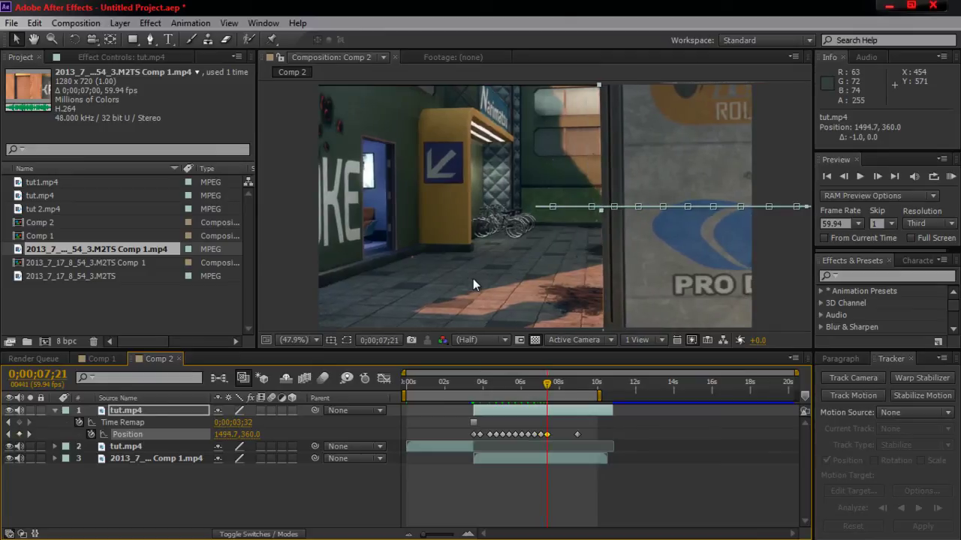
key("shift+Page_Down")
key("shift+Page_Down")
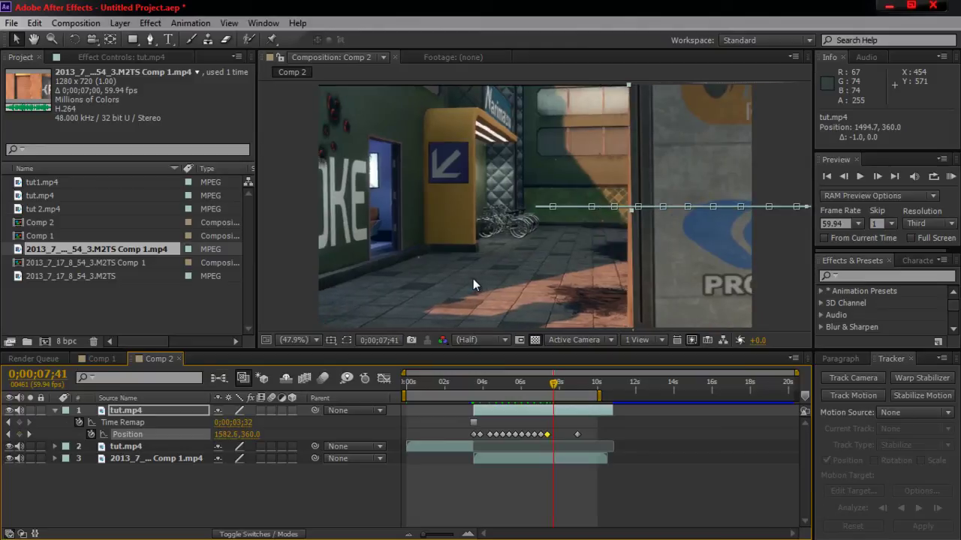
key("Left")
key("Left")
key("Left")
key("Left")
key("Left")
key("Left")
key("Left")
key("Left")
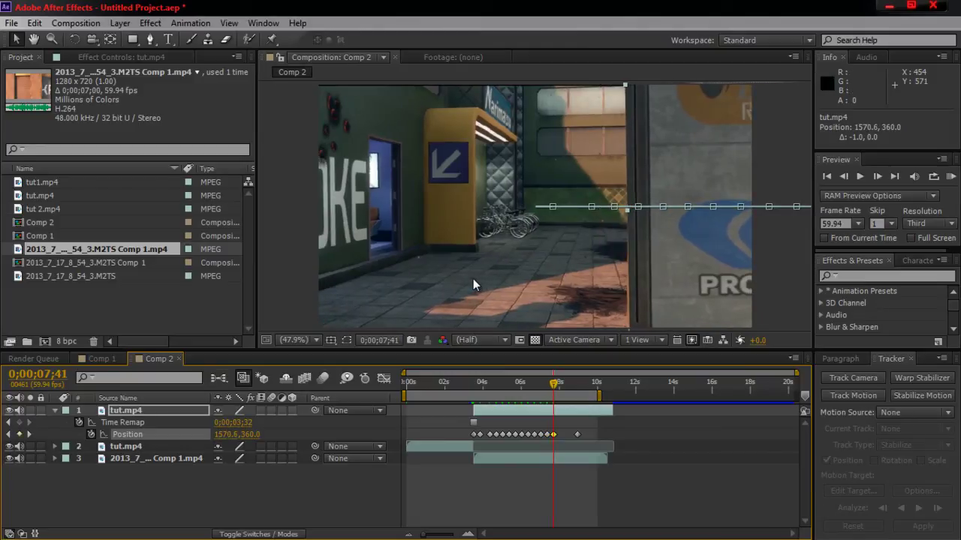
key("Left")
key("Left")
key("Left")
key("Left")
key("Left")
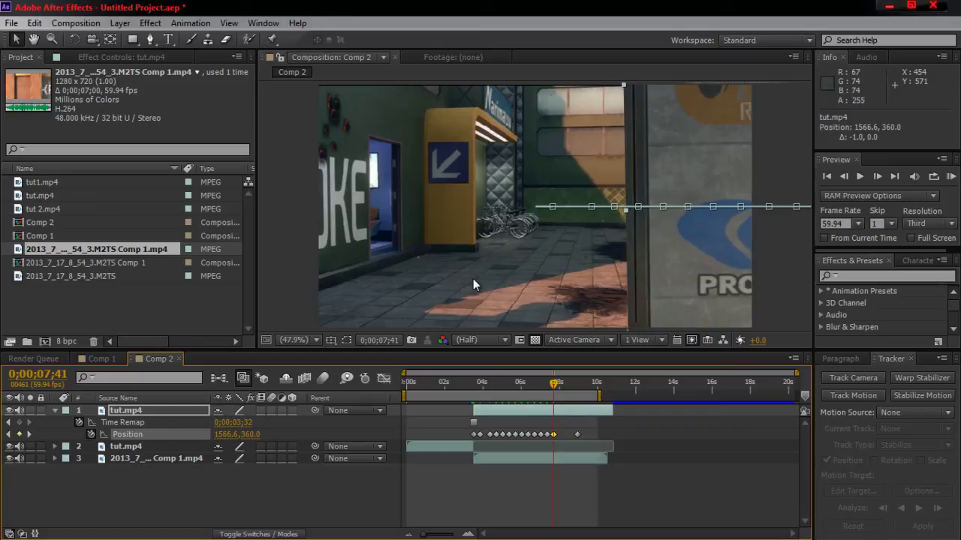
key("Left")
key("Left")
Shift the layer right at 8;01 and step on through 0;00;09;01
key("shift+Page_Down")
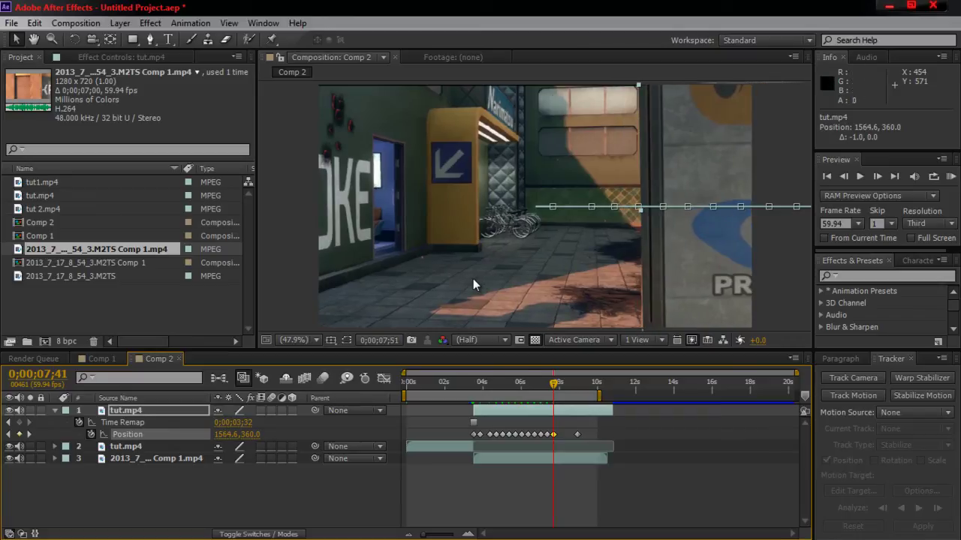
key("shift+Page_Down")
key("shift+Right")
key("shift+Right")
key("shift+Right")
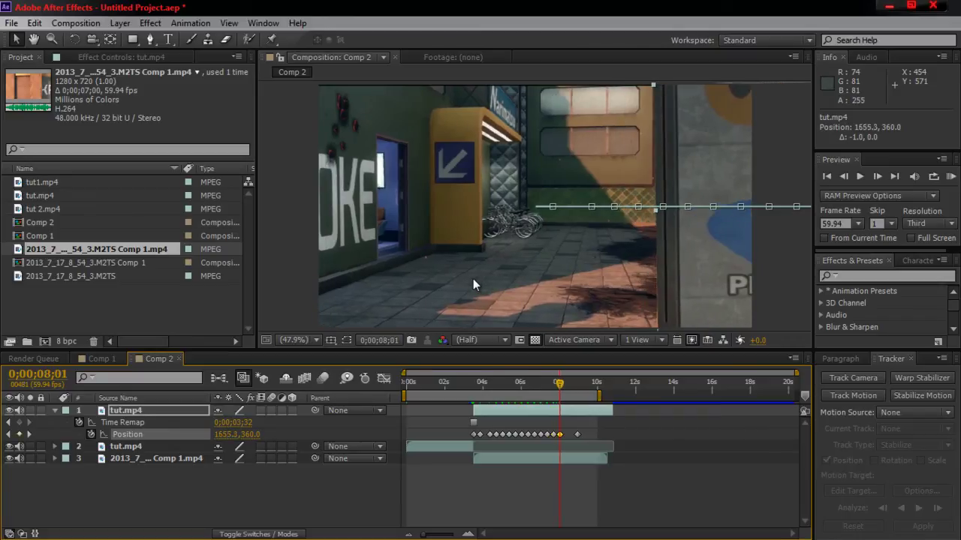
key("shift+Right")
key("shift+Right")
key("shift+Right")
key("shift+Right")
key("shift+Right")
key("shift+Right")
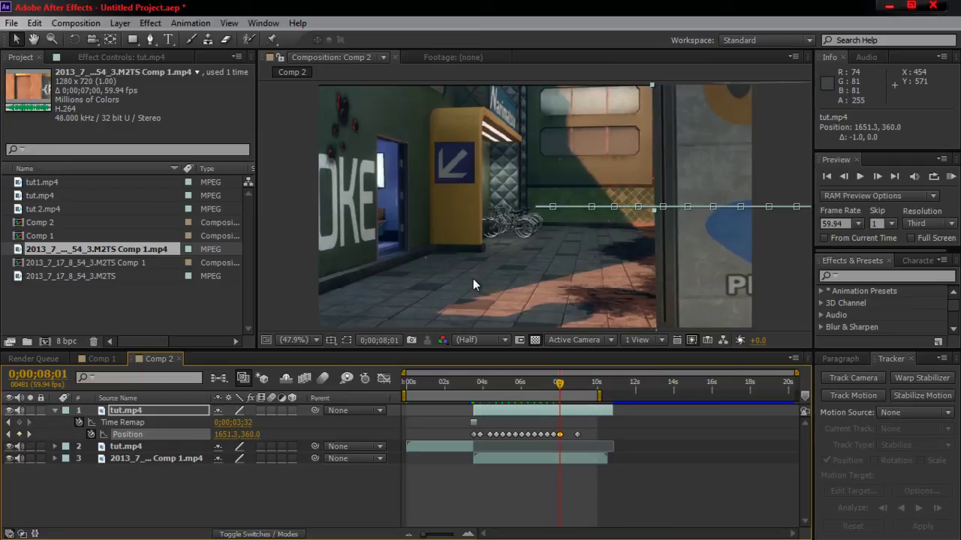
key("shift+Page_Down")
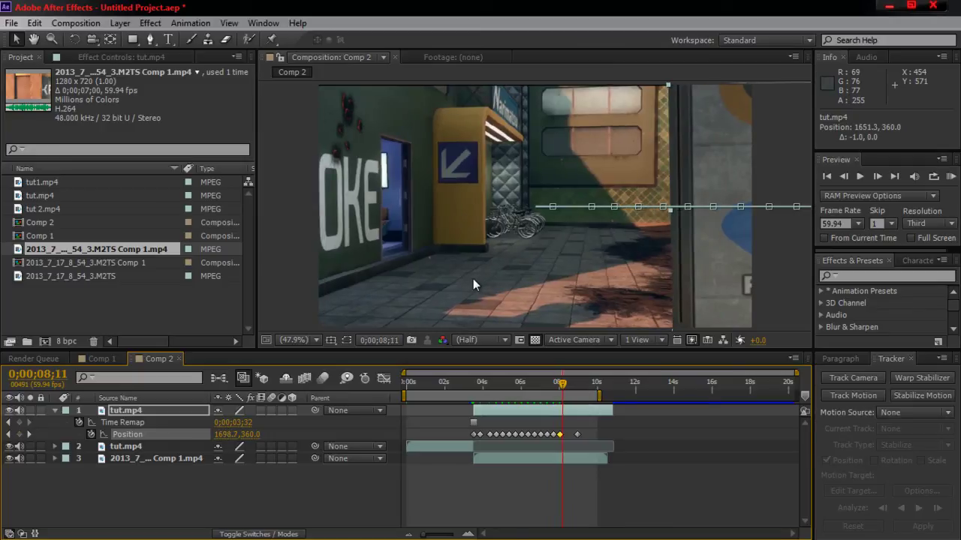
key("shift+Page_Down")
key("shift+Page_Down")
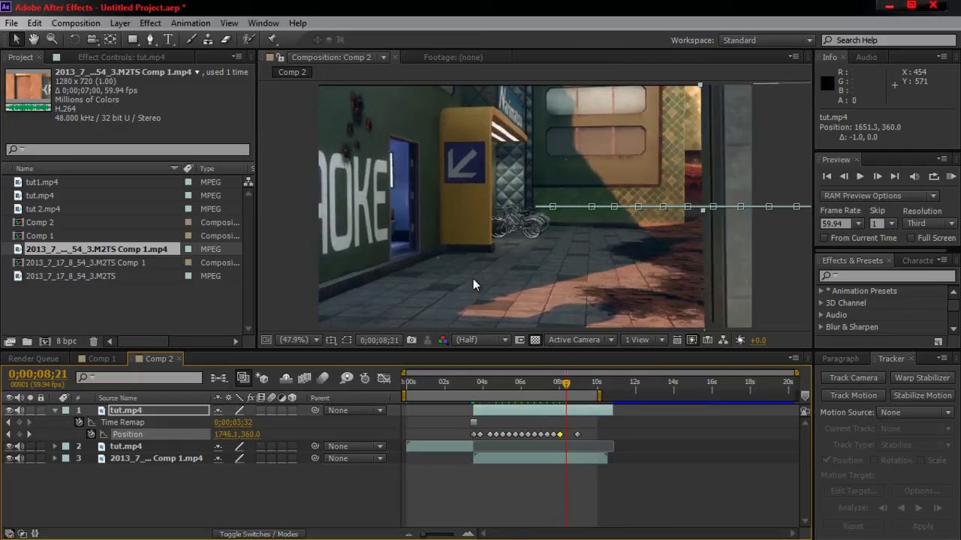
key("shift+Page_Down")
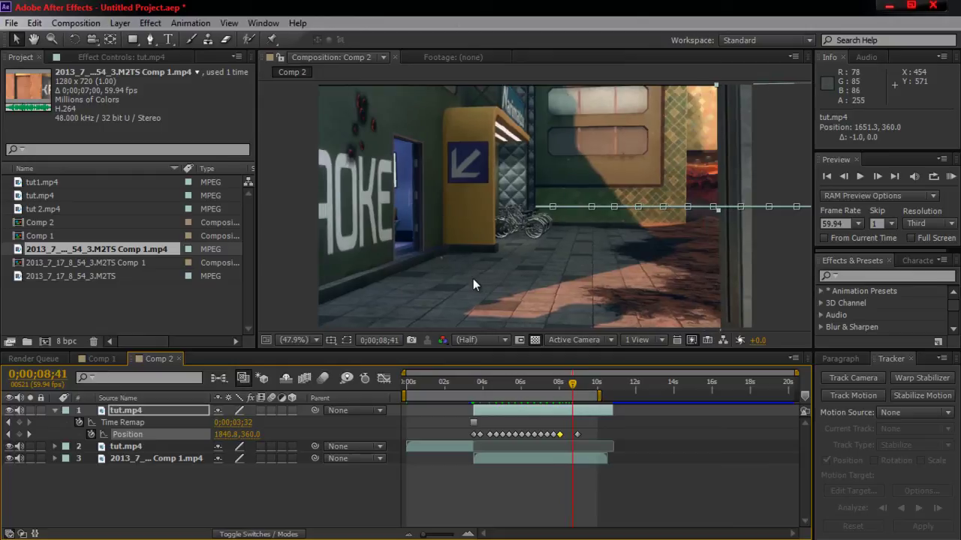
key("shift+Page_Down")
key("shift+Page_Down")
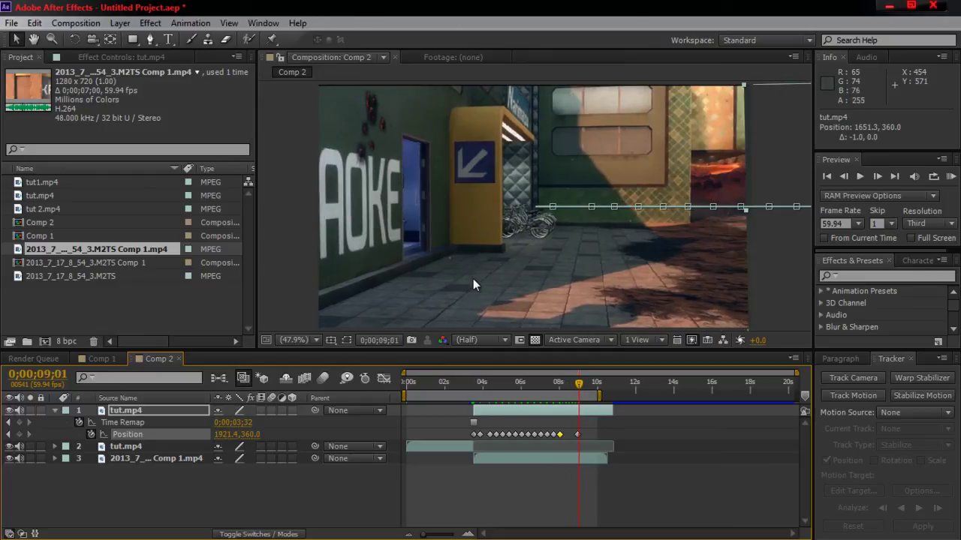
key("shift+Page_Down")
key("shift+Page_Down")
key("shift+Page_Down")
key("shift+Page_Down")
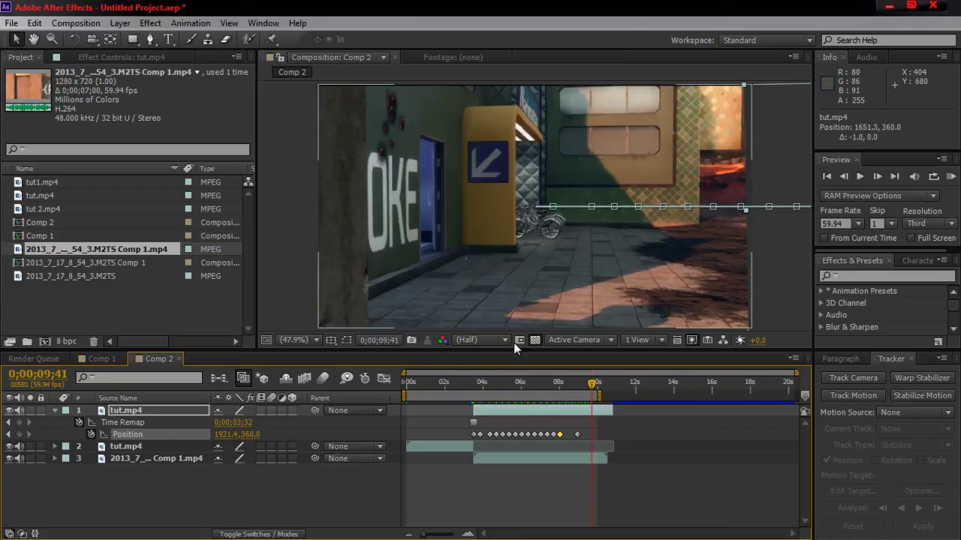
Return to the start of Comp 2 and RAM Preview the frozen-frame slide
left_click_drag(592, 384, 401, 390)
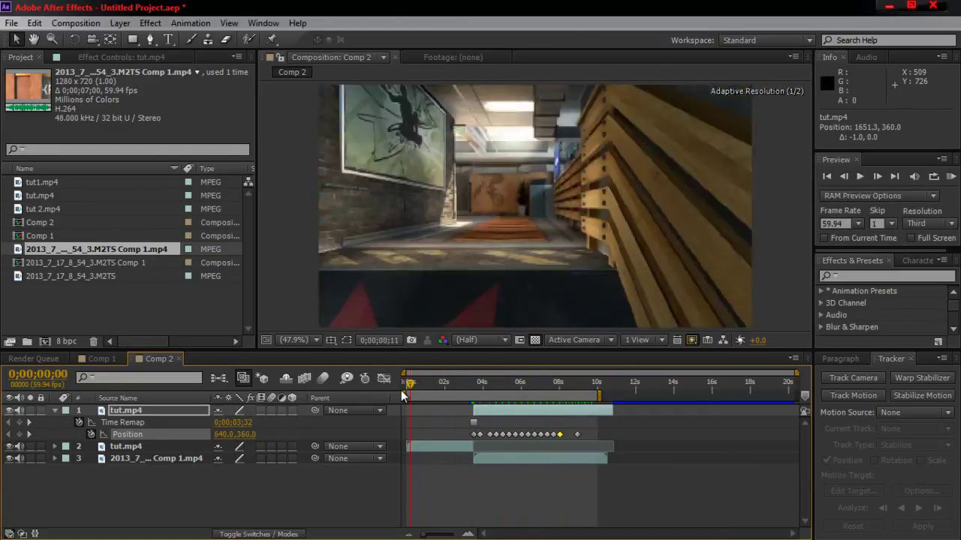
left_click(950, 175)
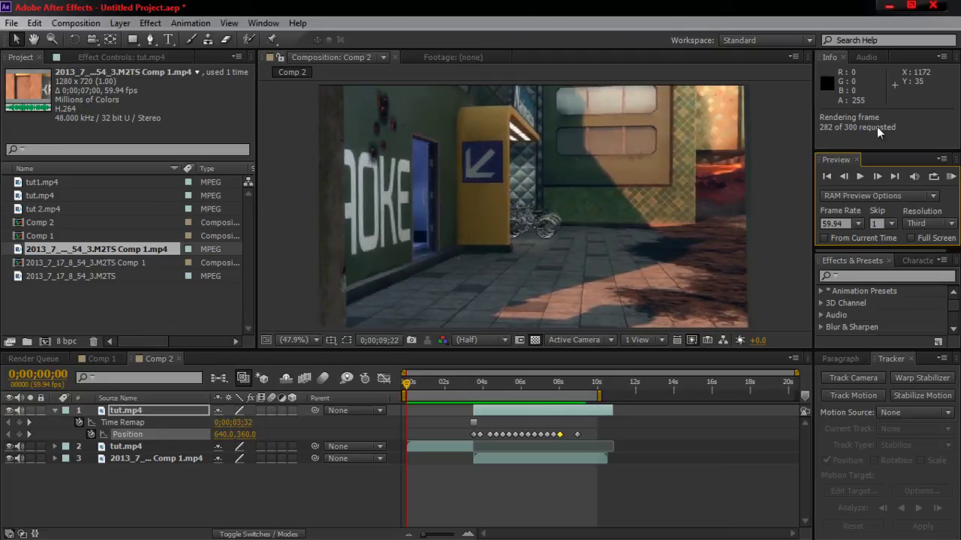
Stop playback, change layer 1's Rotation from -1.0° to 0°, and RAM Preview again
left_click(951, 179)
left_click(161, 414)
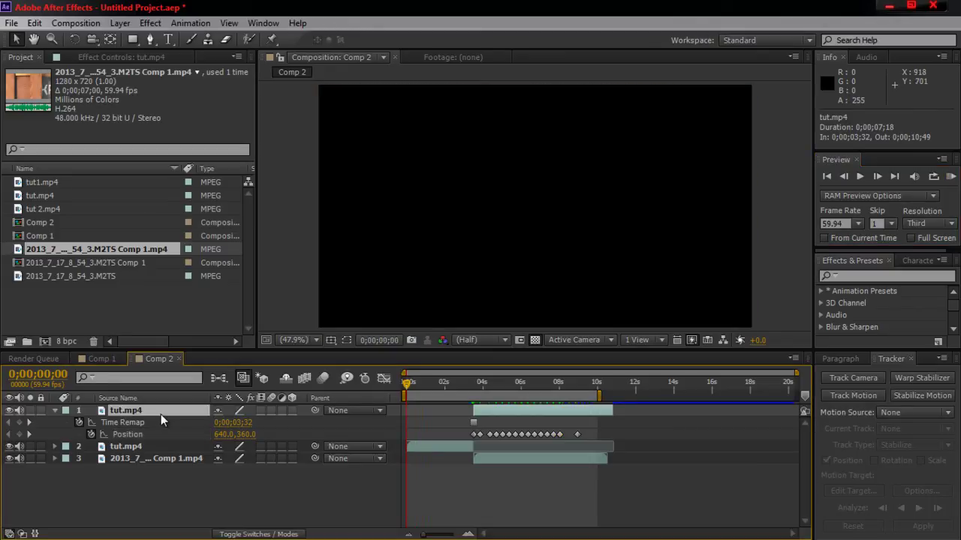
key("r")
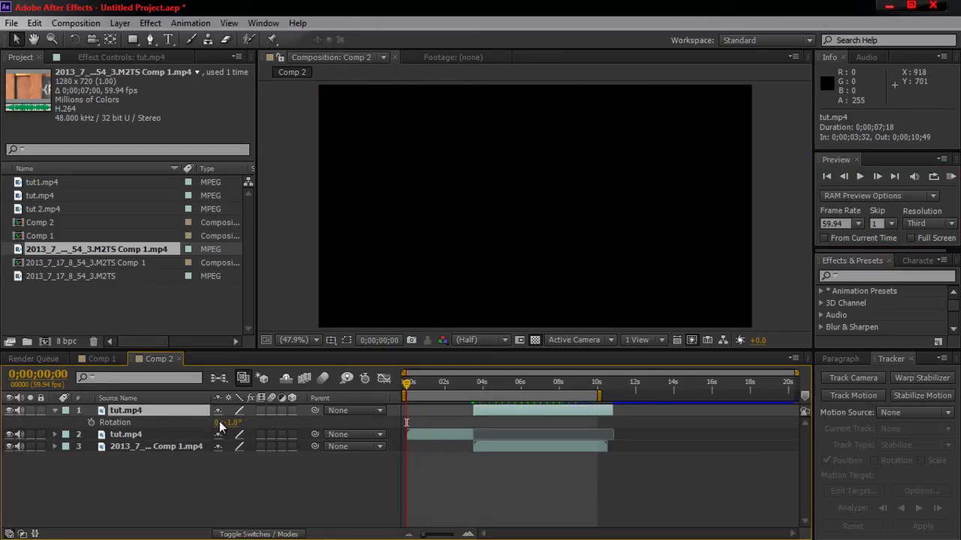
left_click(229, 423)
key("Return")
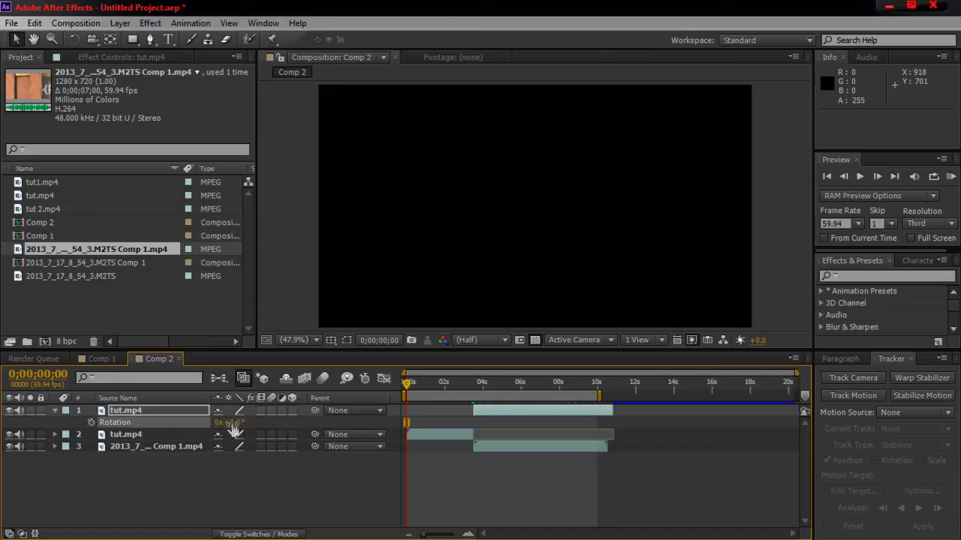
left_click(161, 410)
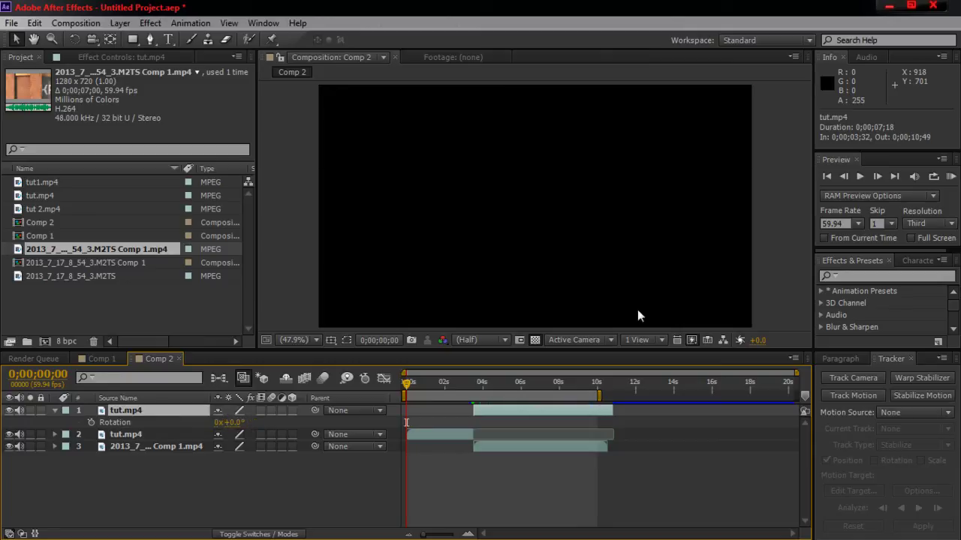
left_click(950, 176)
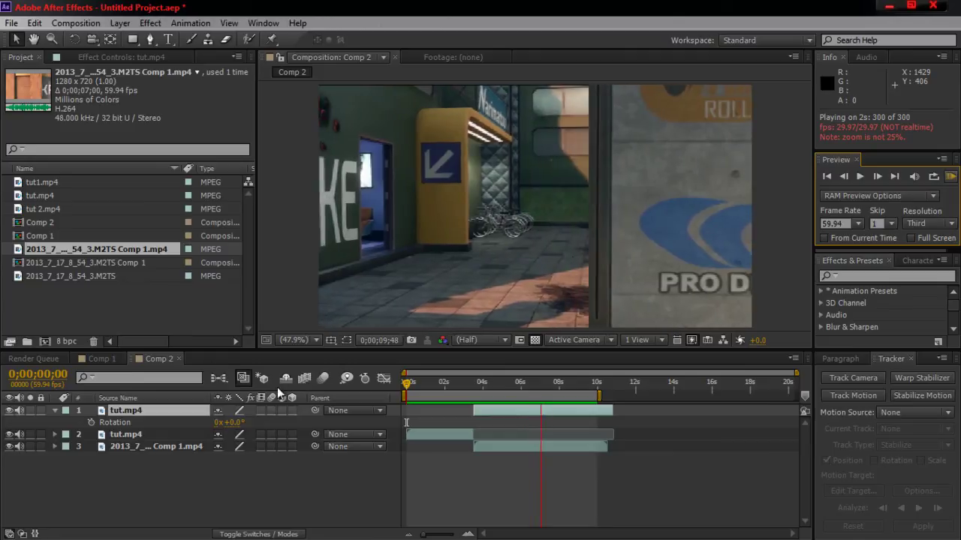
Scale the lower tut.mp4 layer to 103% and scrub to about four seconds
left_click(951, 177)
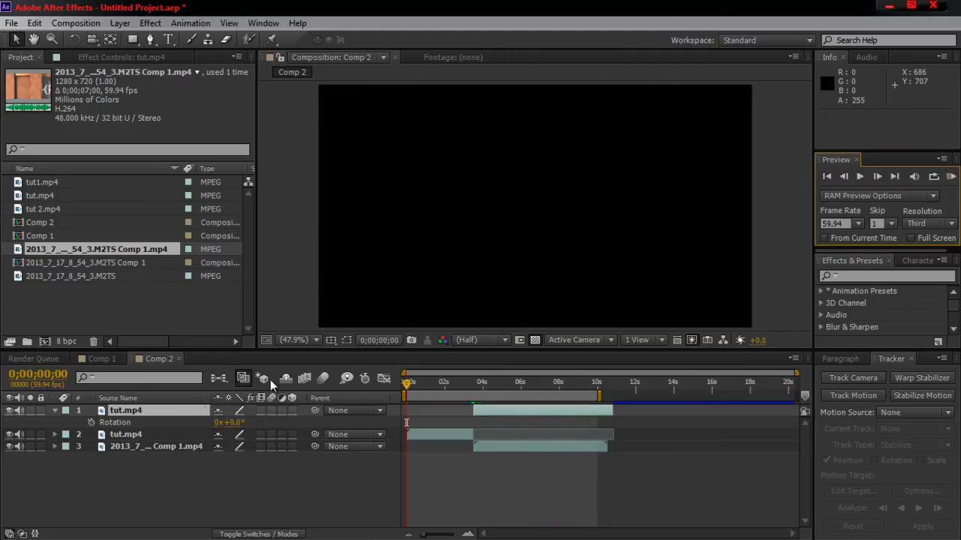
left_click(146, 433)
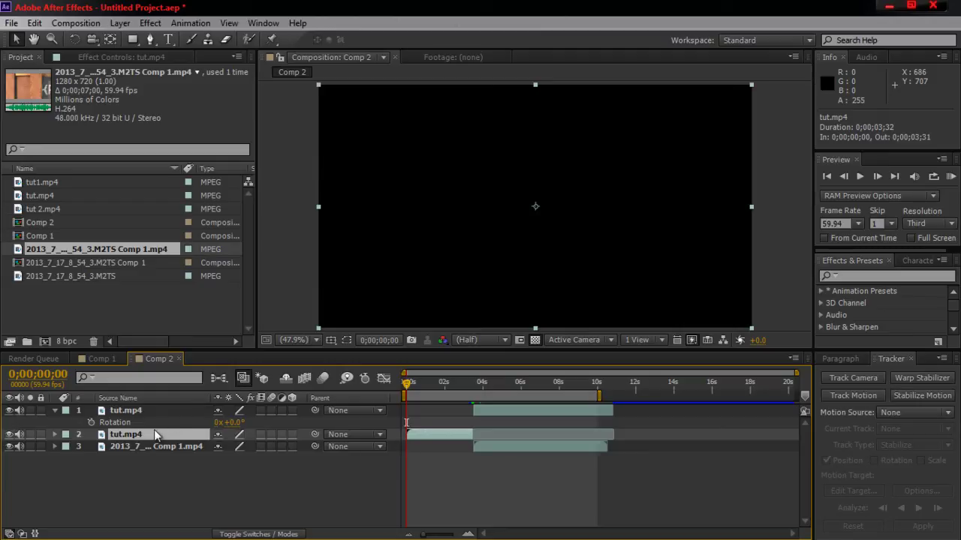
key("s")
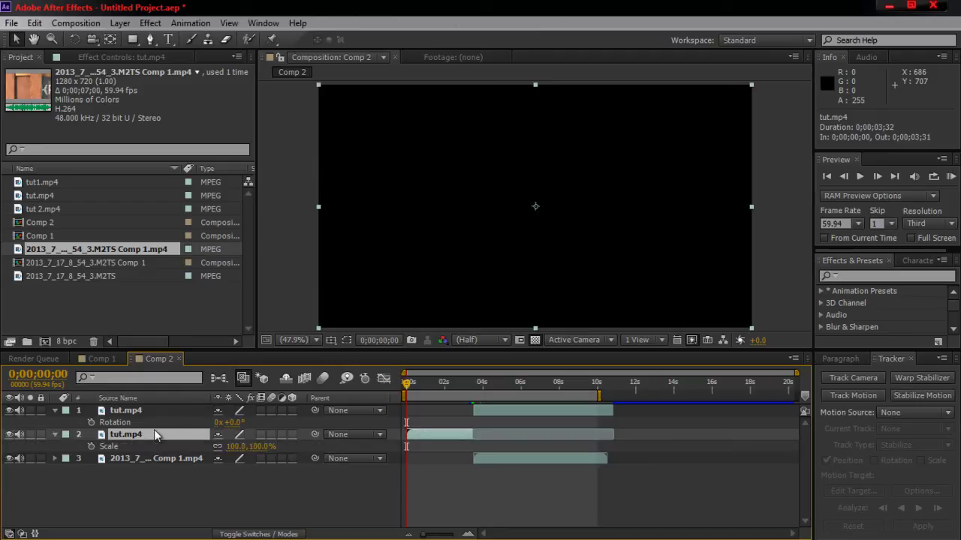
left_click(237, 447)
key("Return")
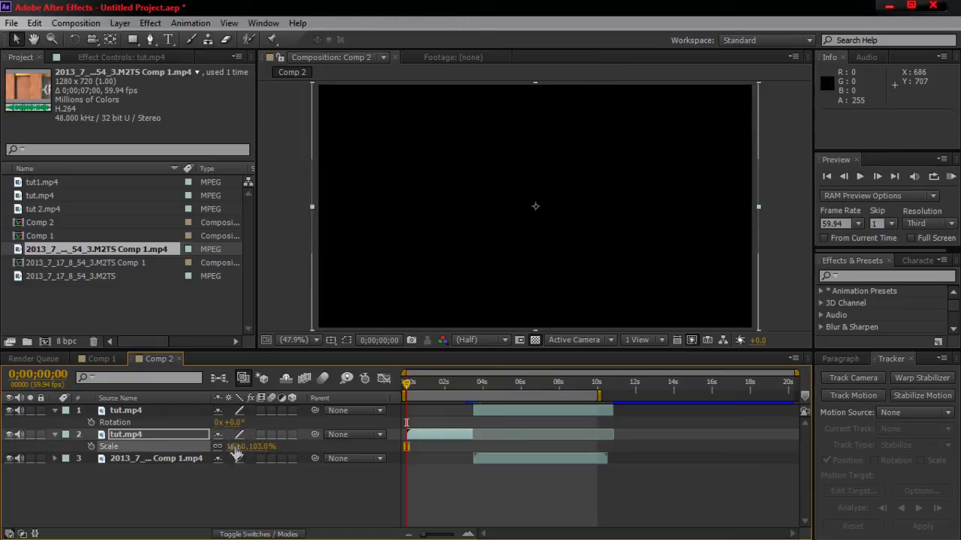
left_click_drag(410, 384, 503, 390)
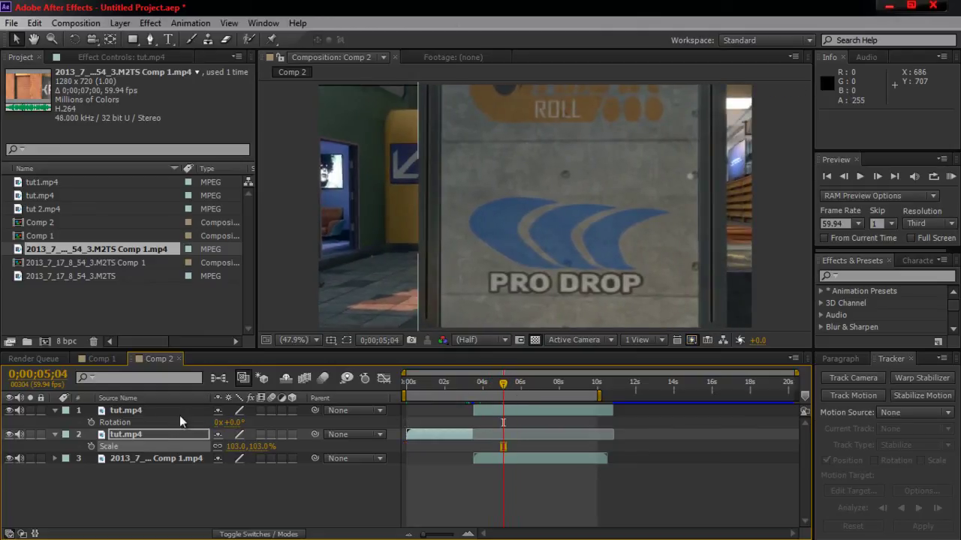
Reveal the top layer's Time Remap and Position keyframes and scrub through the frozen-frame slide
left_click(179, 415)
key("u")
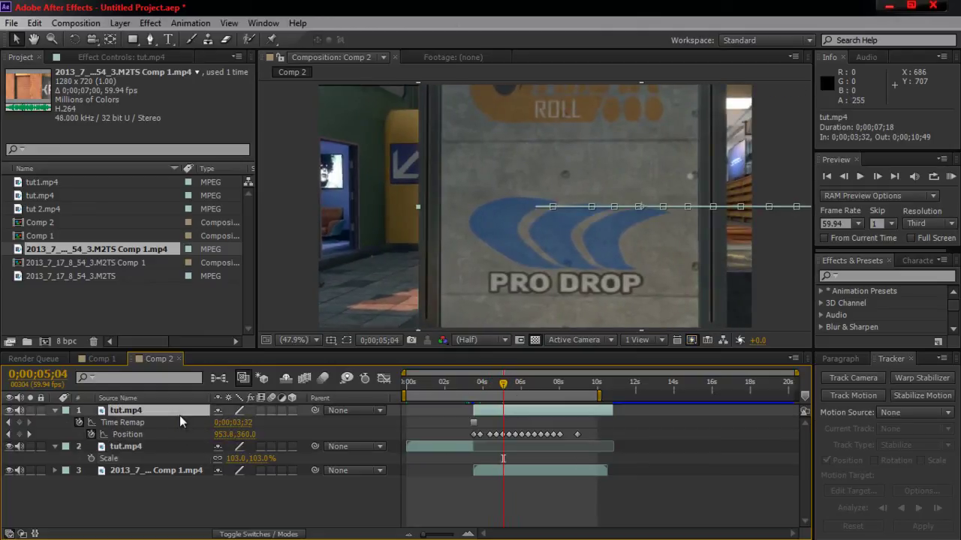
left_click_drag(501, 388, 489, 391)
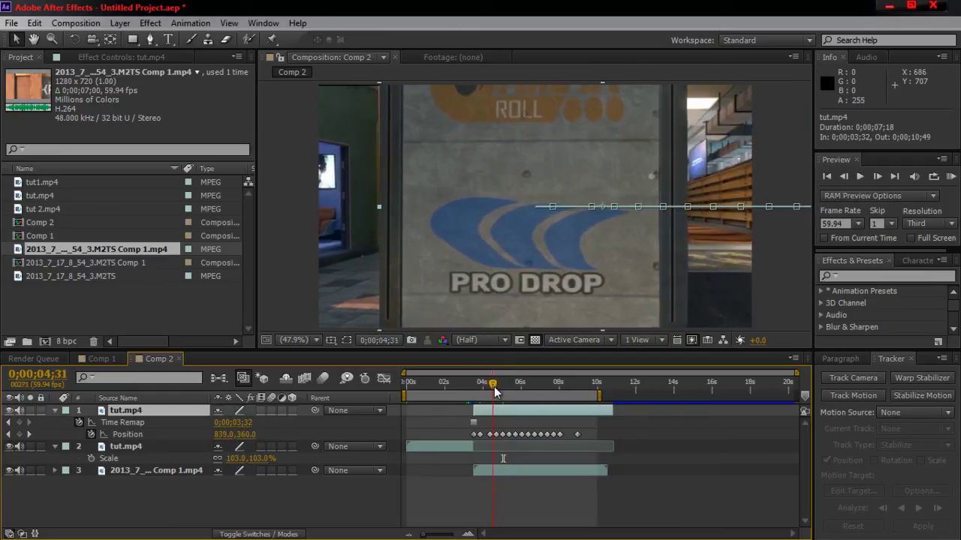
left_click_drag(489, 391, 498, 391)
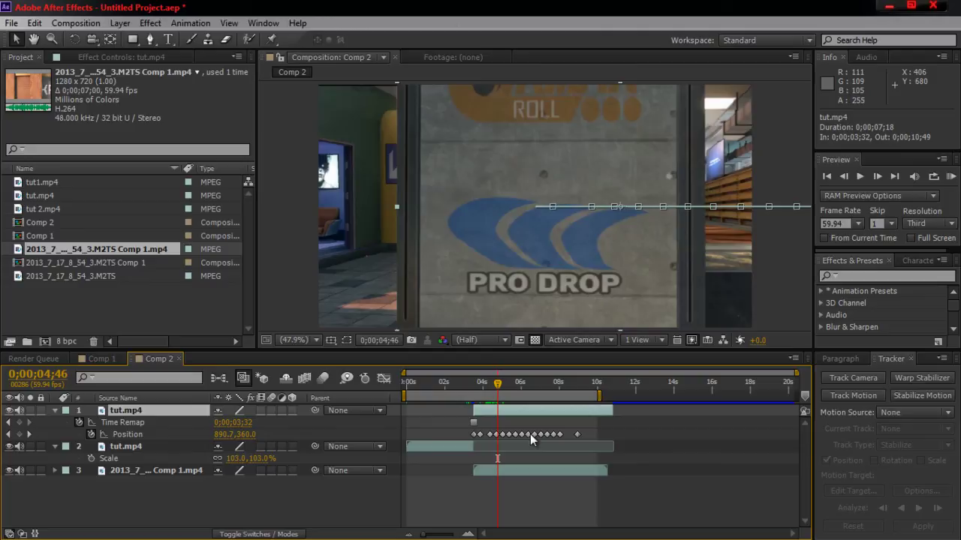
mouse_move(460, 388)
left_mouse_down()
mouse_move(403, 385)
mouse_move(551, 387)
left_mouse_up()
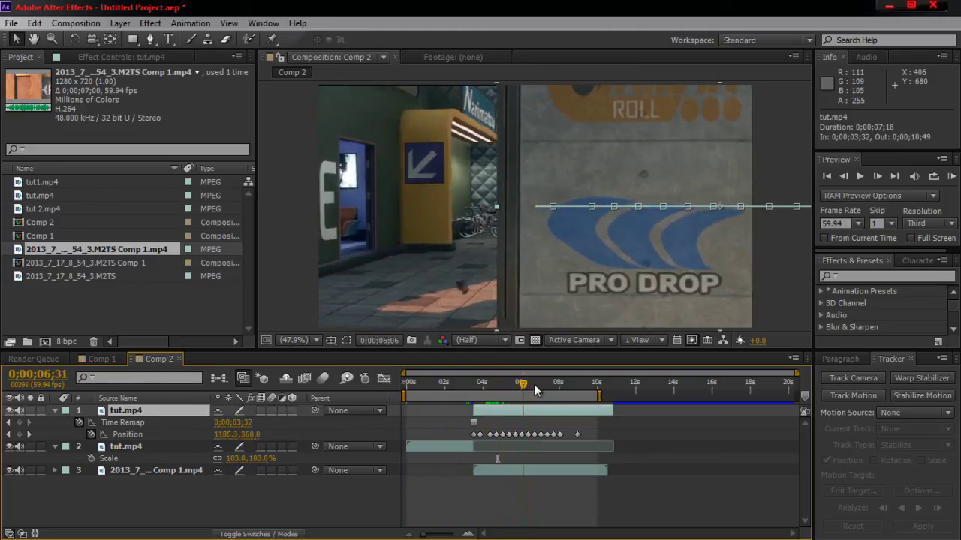